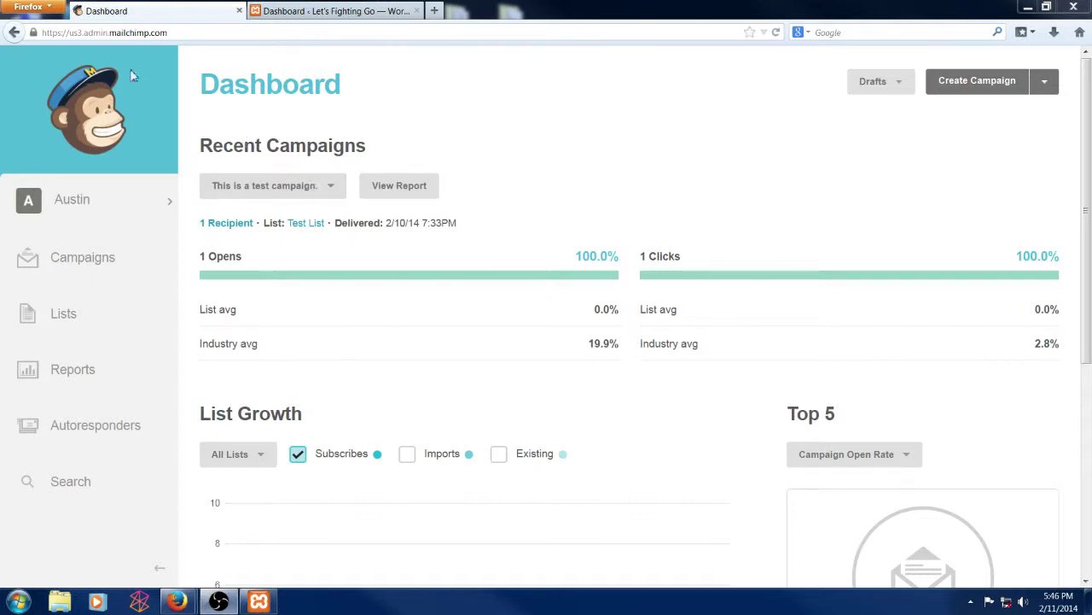
Step: Open the Lists page and start creating a new list rather than a group within an existing one
{"action": "left_click", "coordinate": [78, 316]}
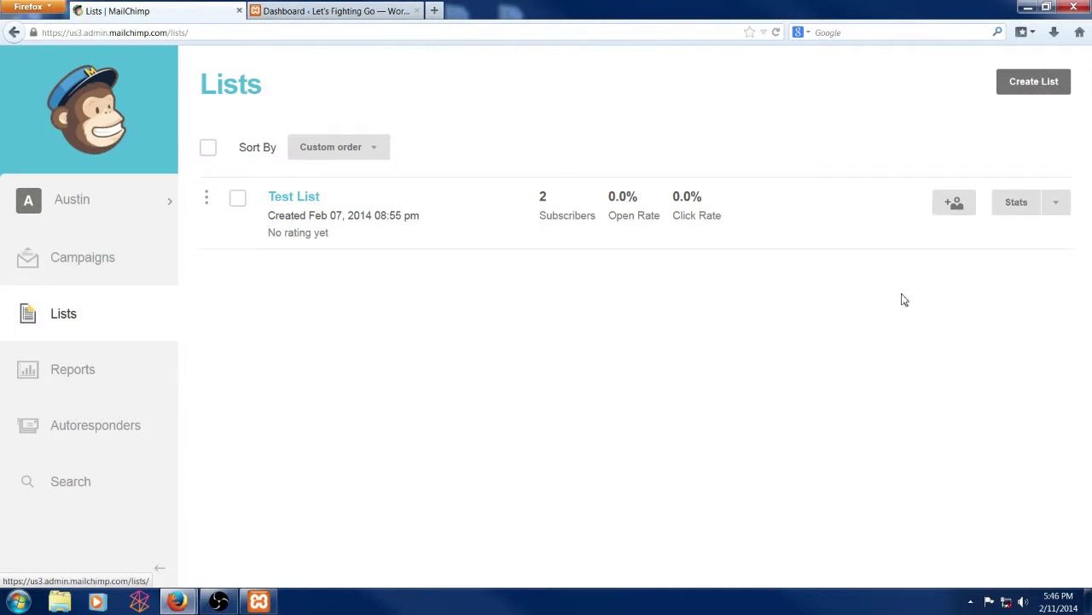
{"action": "left_click", "coordinate": [1023, 91]}
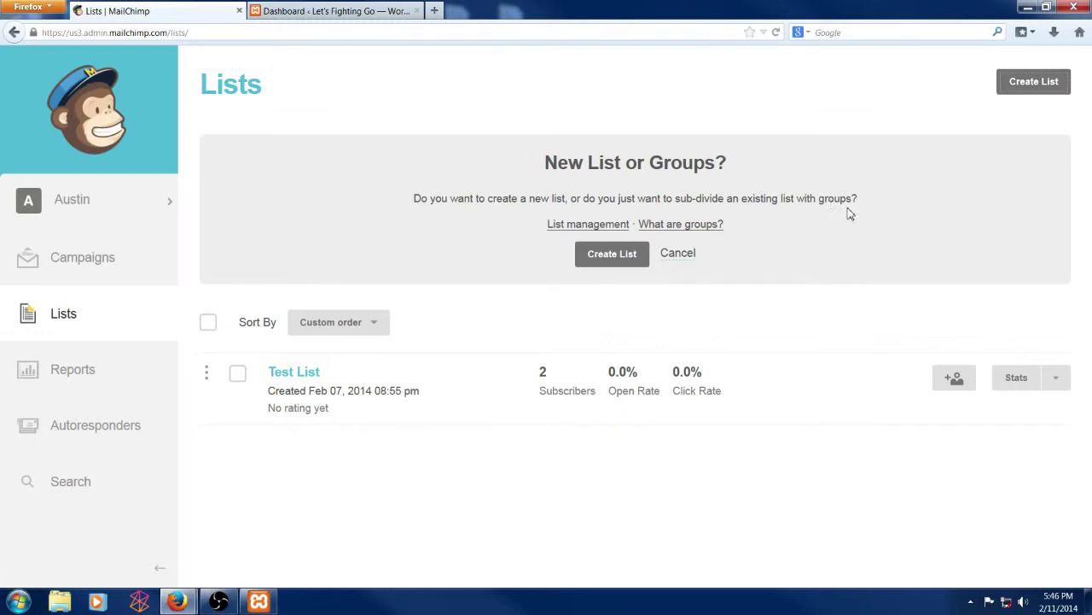
{"action": "left_click_drag", "start_coordinate": [857, 200], "coordinate": [817, 201]}
{"action": "left_click", "coordinate": [775, 223]}
{"action": "left_click_drag", "start_coordinate": [486, 198], "coordinate": [569, 210]}
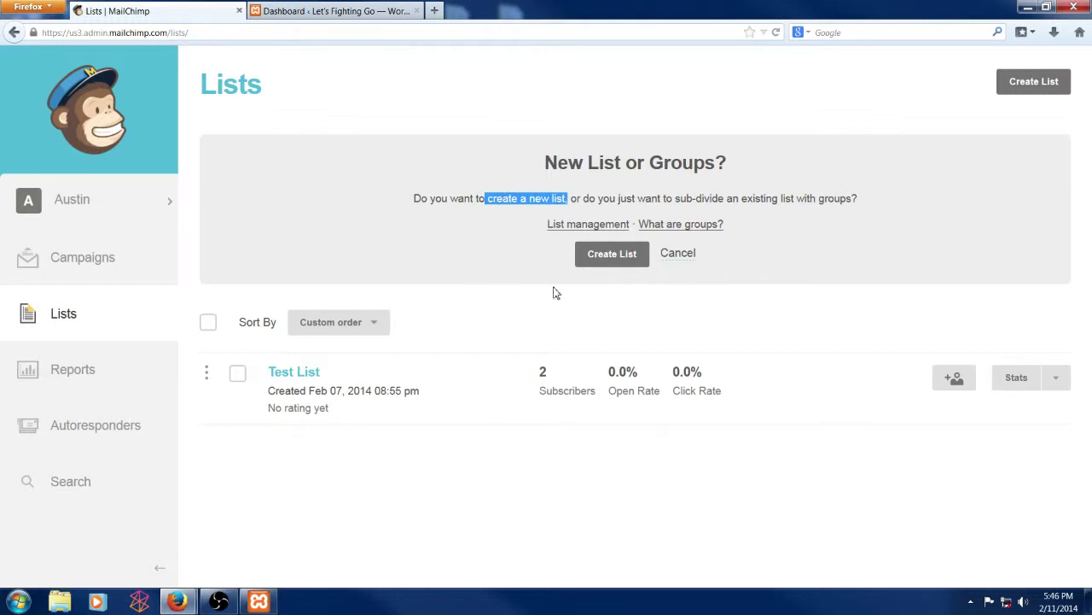
{"action": "left_click", "coordinate": [610, 254]}
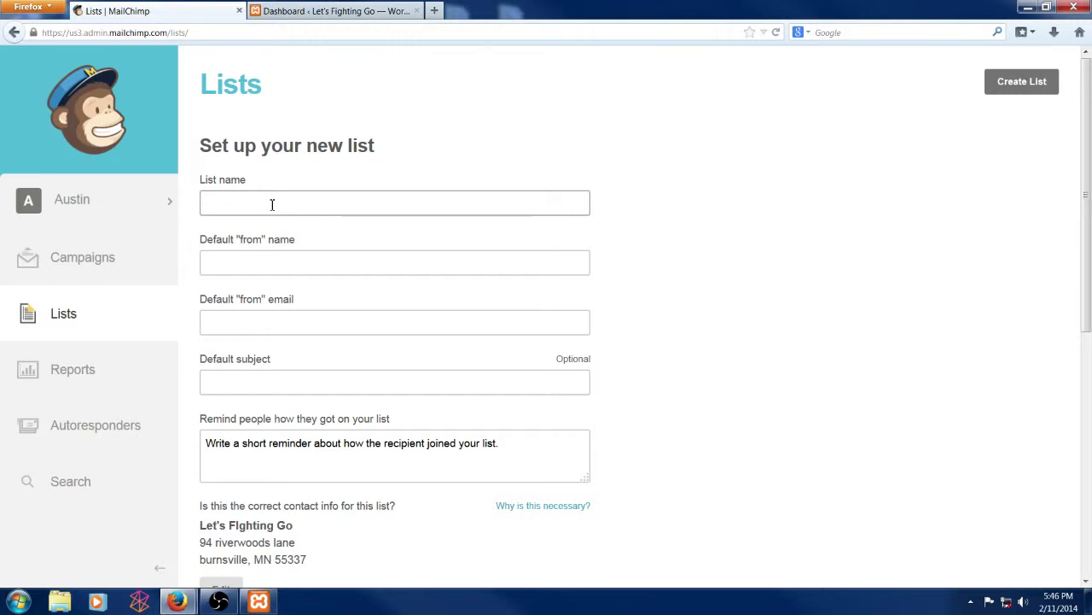
Step: Name the new list "Starcraft 2 Website" and set its default from name to "Let's Fighting Go"
{"action": "left_click", "coordinate": [271, 203]}
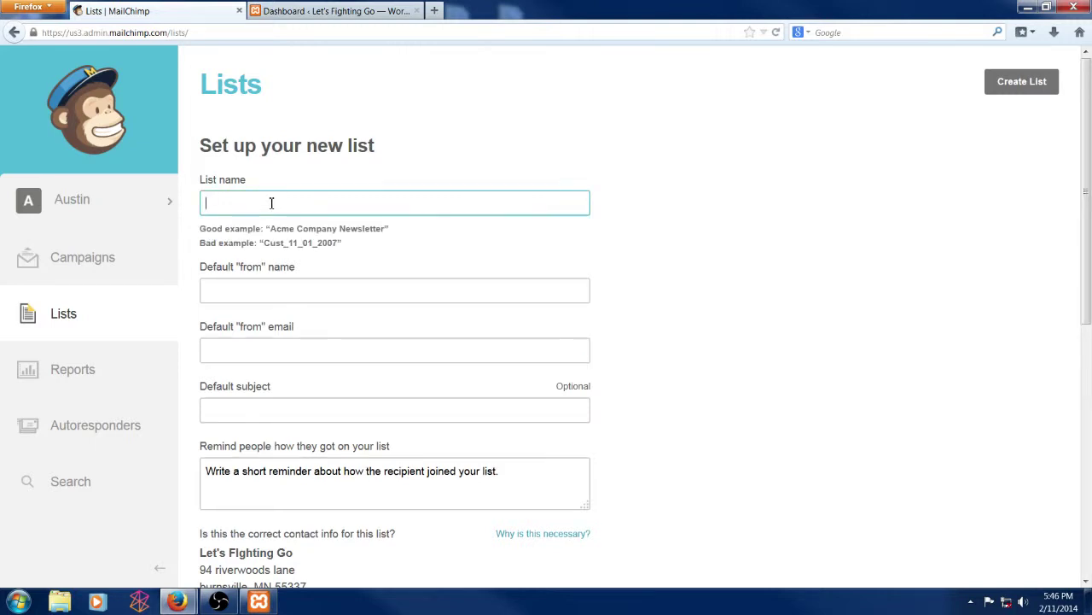
{"action": "type", "text": "s"}
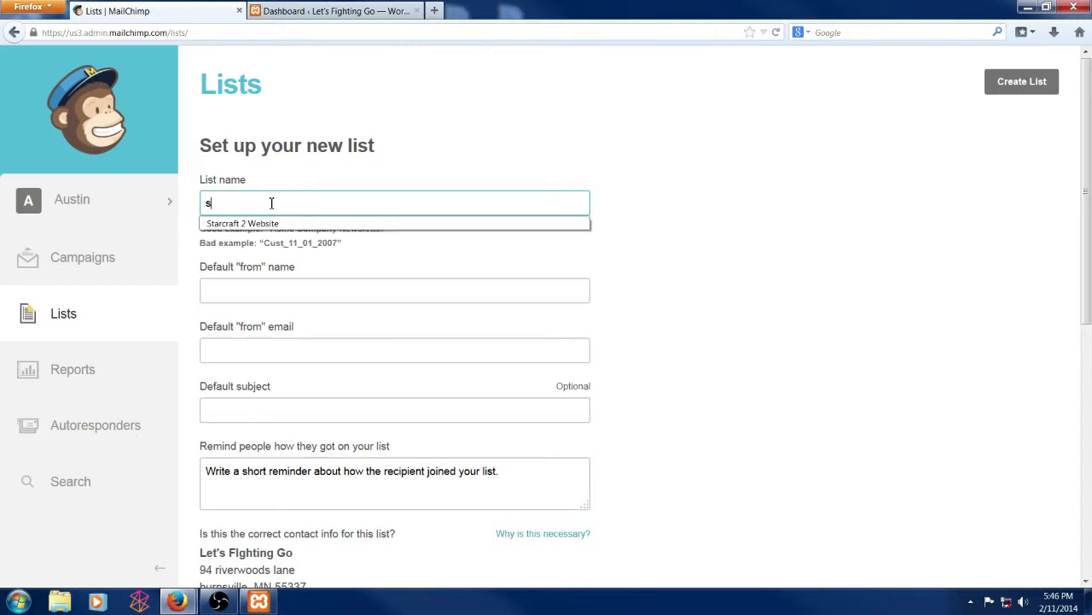
{"action": "left_click", "coordinate": [218, 224]}
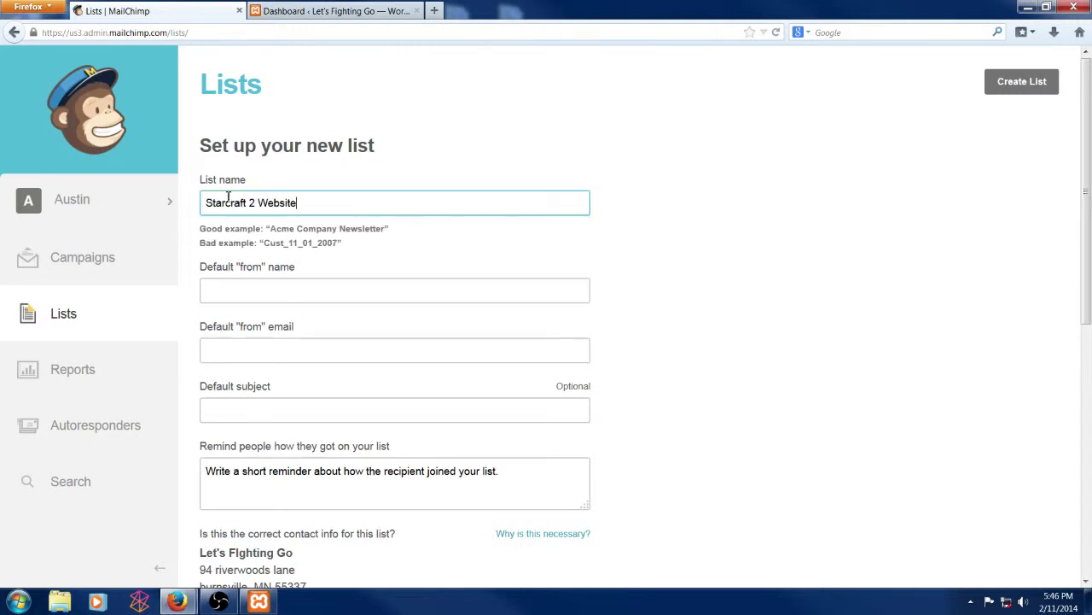
{"action": "left_click", "coordinate": [282, 290]}
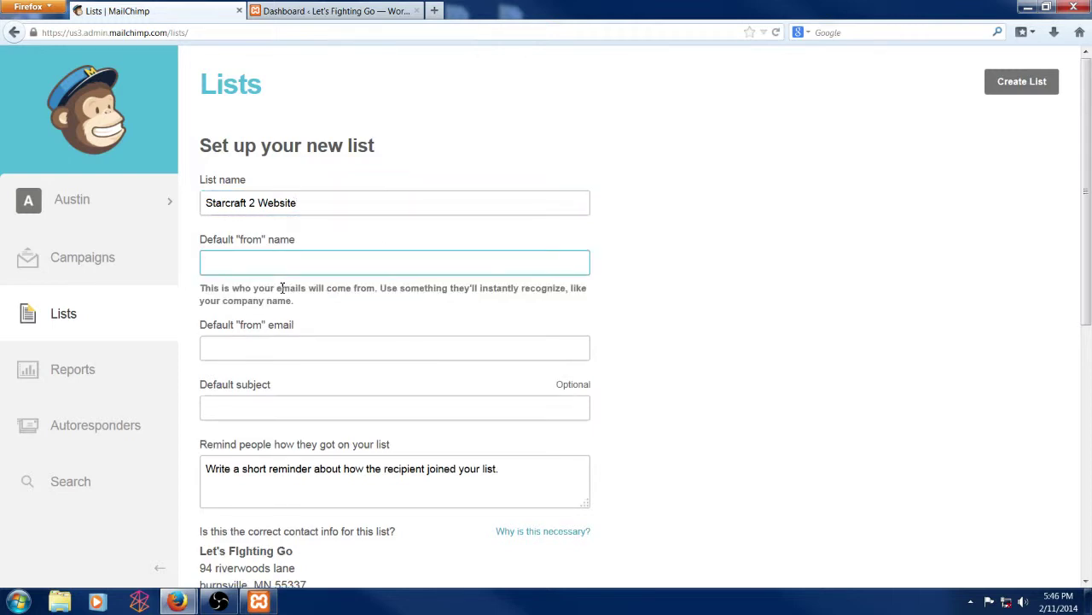
{"action": "type", "text": "L"}
{"action": "left_click", "coordinate": [251, 285]}
Step: Fill in the list's default from email with the website's saved Gmail address
{"action": "left_click", "coordinate": [289, 348]}
{"action": "left_click", "coordinate": [274, 326]}
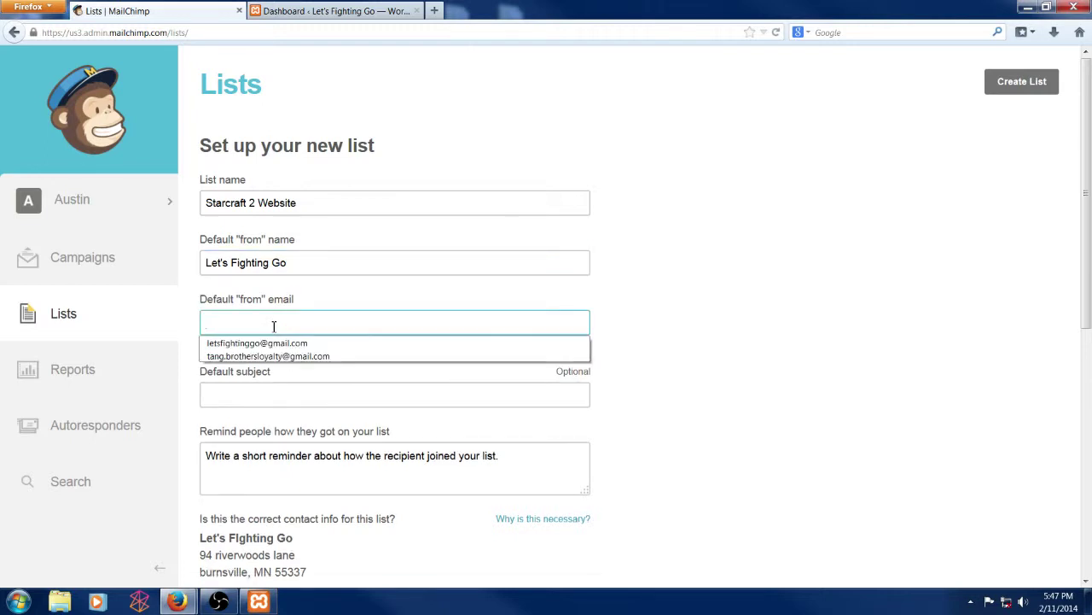
{"action": "left_click", "coordinate": [250, 343]}
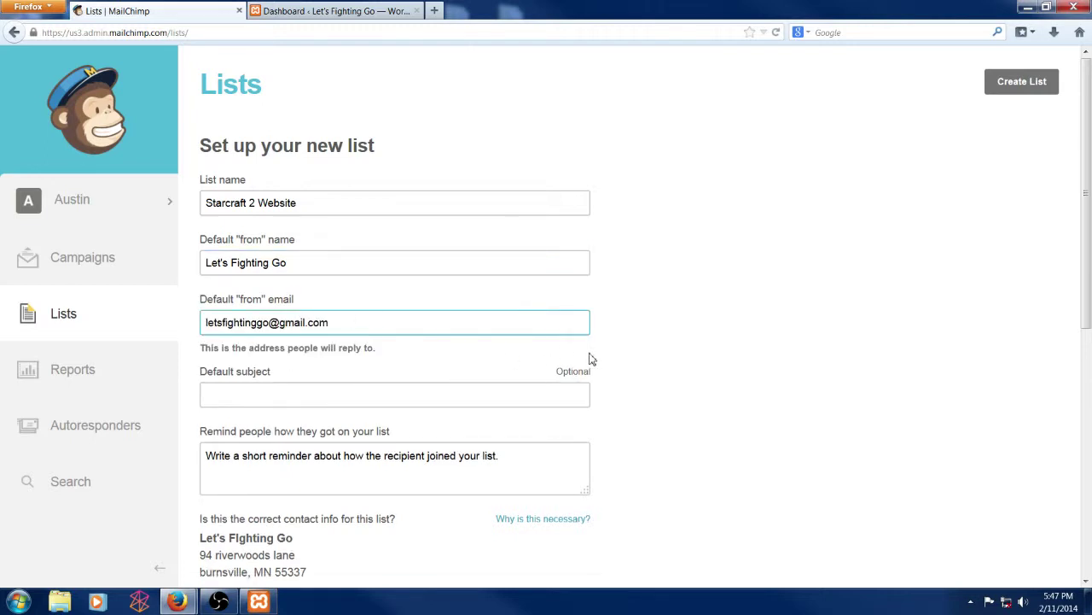
{"action": "left_click", "coordinate": [691, 350]}
Step: Set the list's default subject to "Let's Fighting Go Newsletter"
{"action": "left_click", "coordinate": [269, 382]}
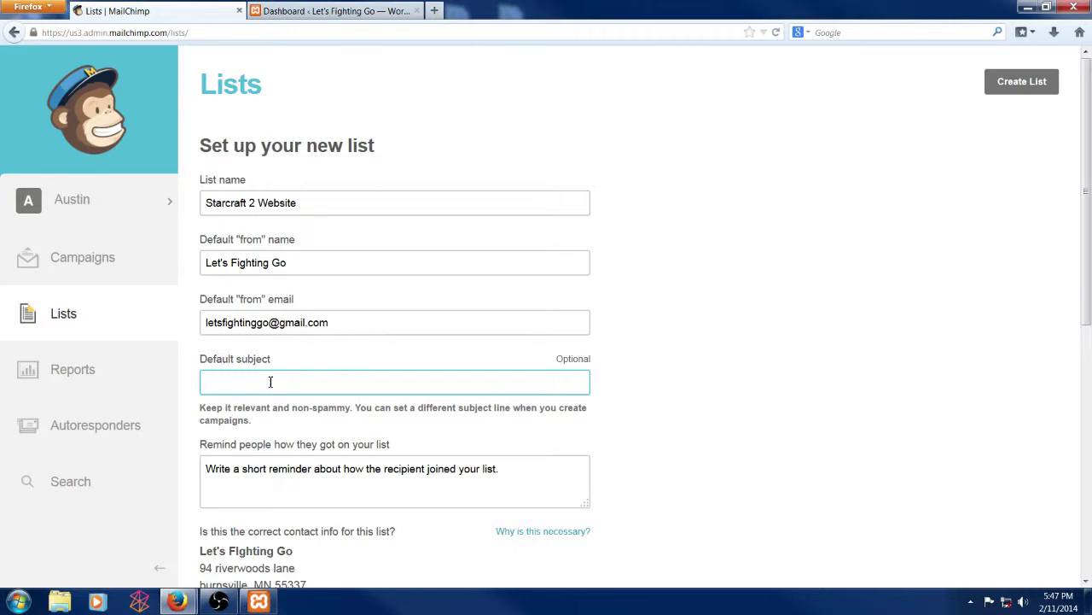
{"action": "type", "text": "Sta"}
{"action": "key", "text": "BackSpace"}
{"action": "key", "text": "BackSpace"}
{"action": "key", "text": "BackSpace"}
{"action": "type", "text": "Le"}
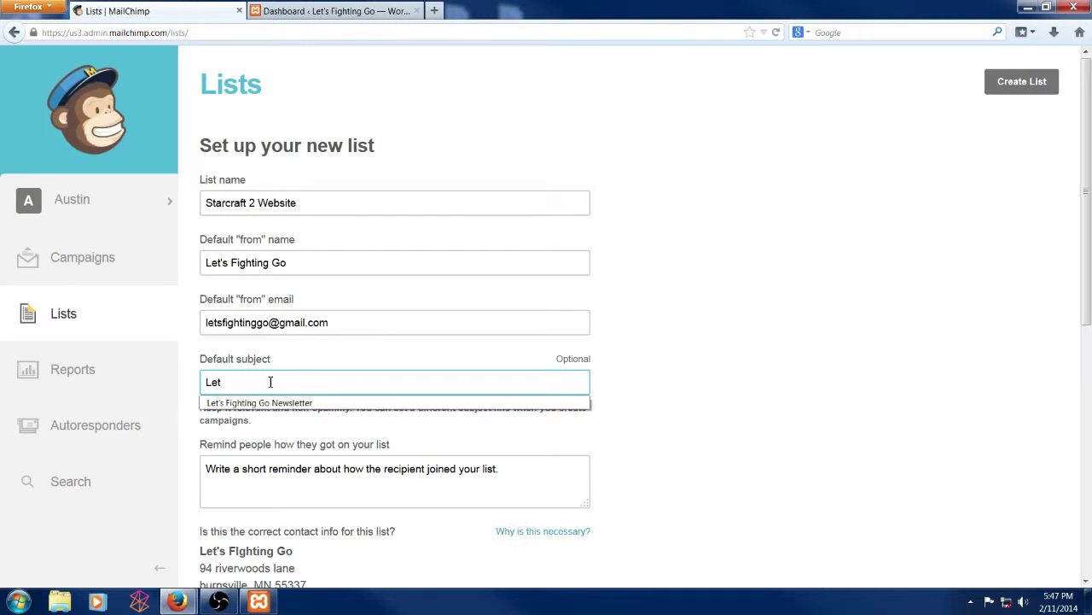
{"action": "type", "text": "t"}
{"action": "key", "text": "Down"}
{"action": "key", "text": "Return"}
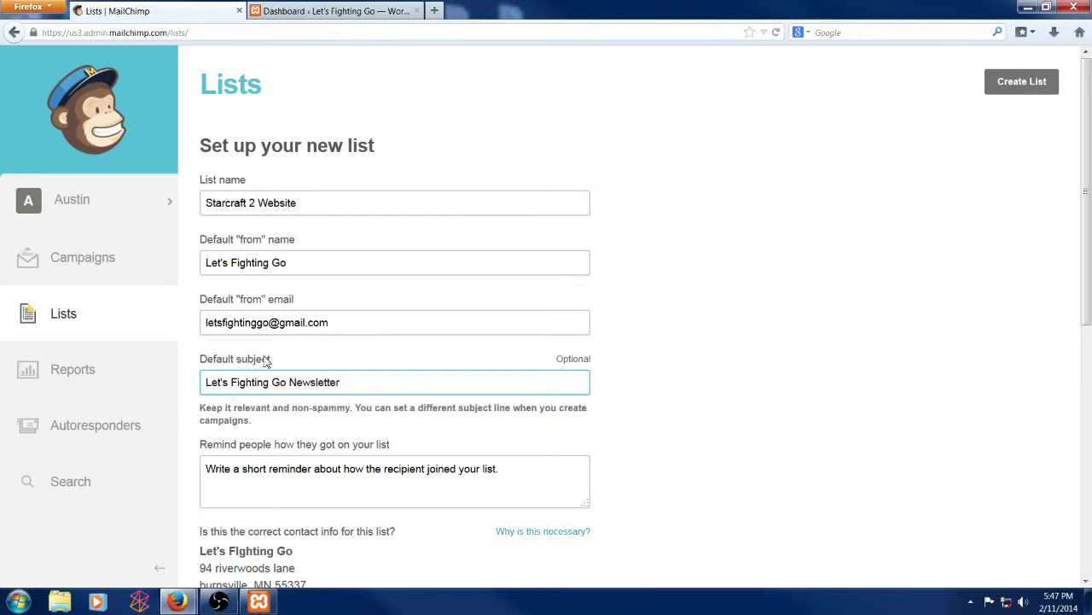
{"action": "left_click", "coordinate": [706, 386]}
Step: Replace the signup reminder text with "You are receiving this email because you signed up for our monthly Starcraft 2 newsletter!"
{"action": "scroll", "coordinate": [688, 385], "scroll_direction": "down", "scroll_amount": 2}
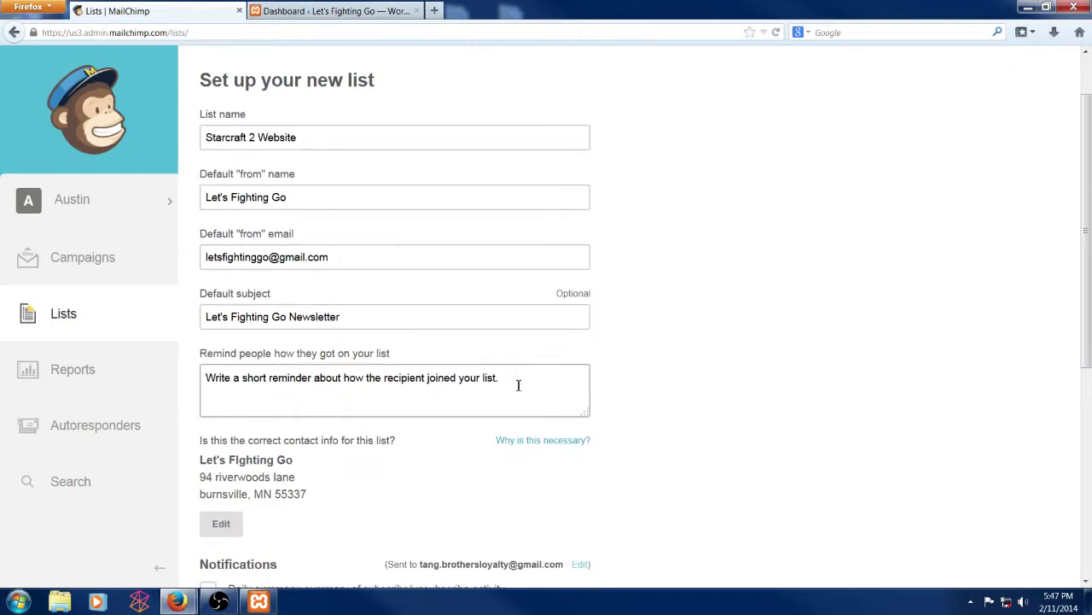
{"action": "left_click", "coordinate": [512, 380]}
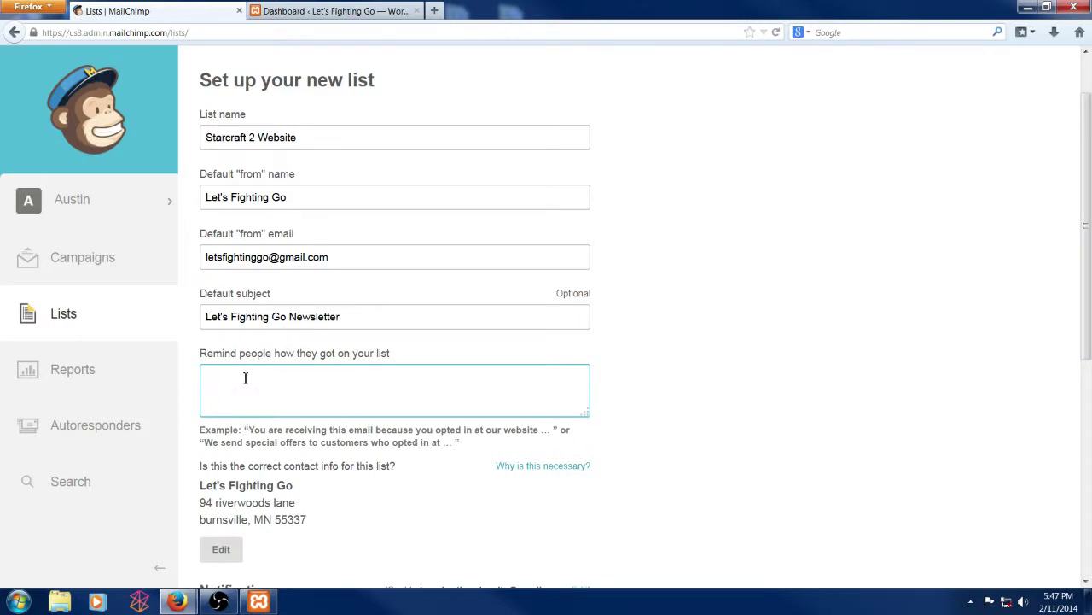
{"action": "type", "text": "You are receiving this email because you "}
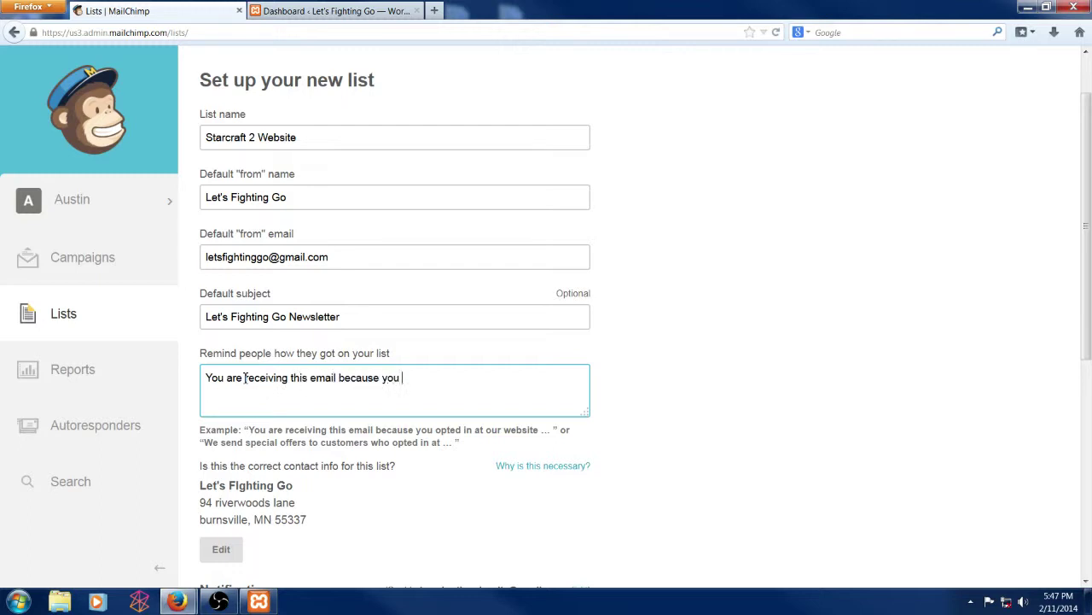
{"action": "type", "text": "signed up for our monthly "}
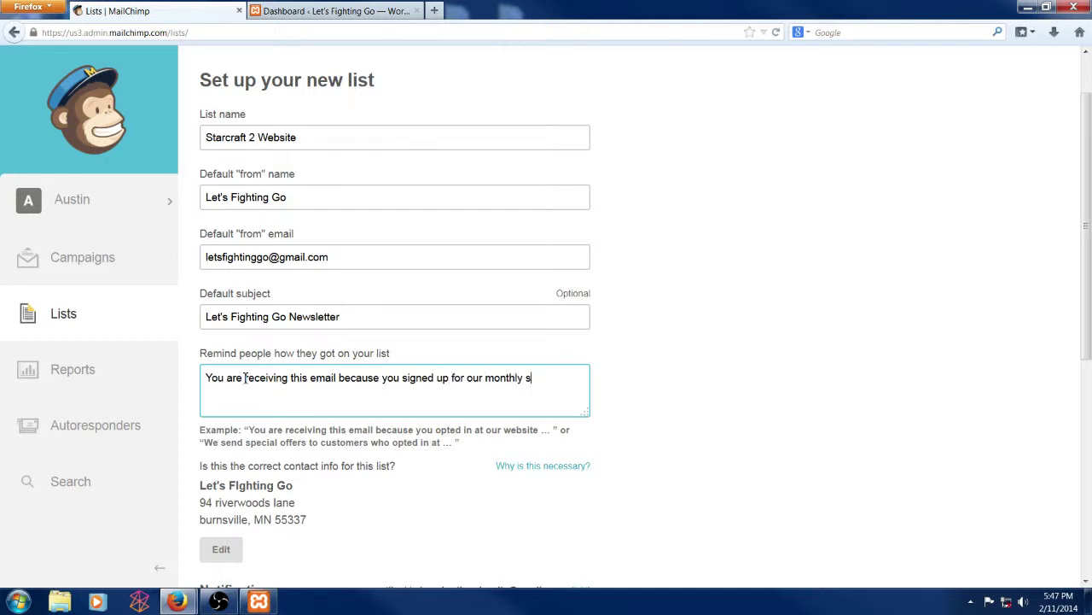
{"action": "type", "text": "Starcraft 2 newsletter"}
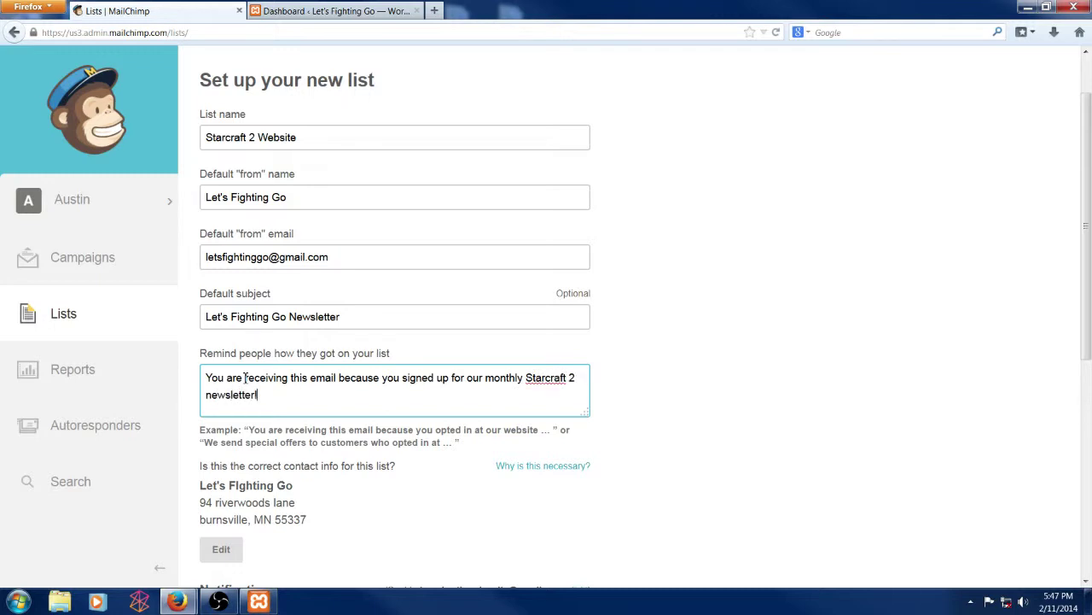
{"action": "left_click", "coordinate": [725, 416]}
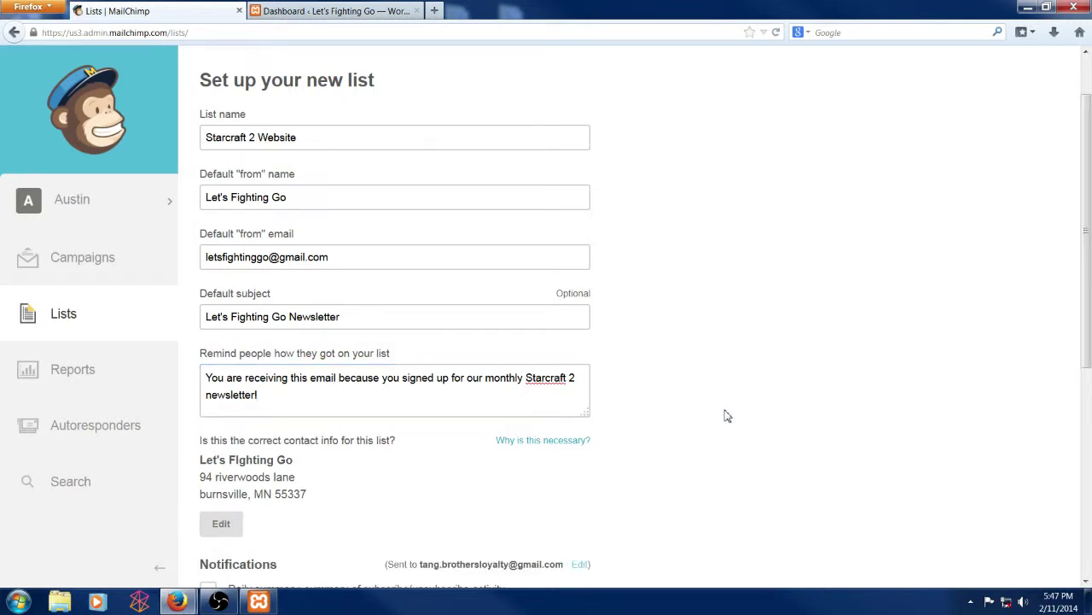
Step: Edit the list's contact info, replacing the street address and the city with the saved placeholder entries
{"action": "scroll", "coordinate": [614, 419], "scroll_direction": "down", "scroll_amount": 1}
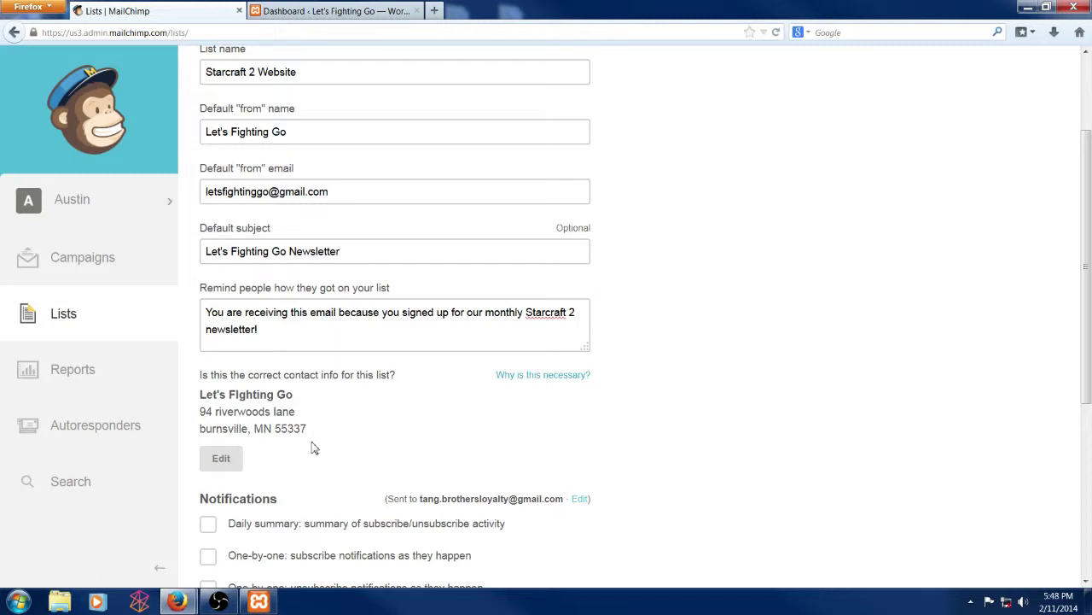
{"action": "left_click", "coordinate": [221, 459]}
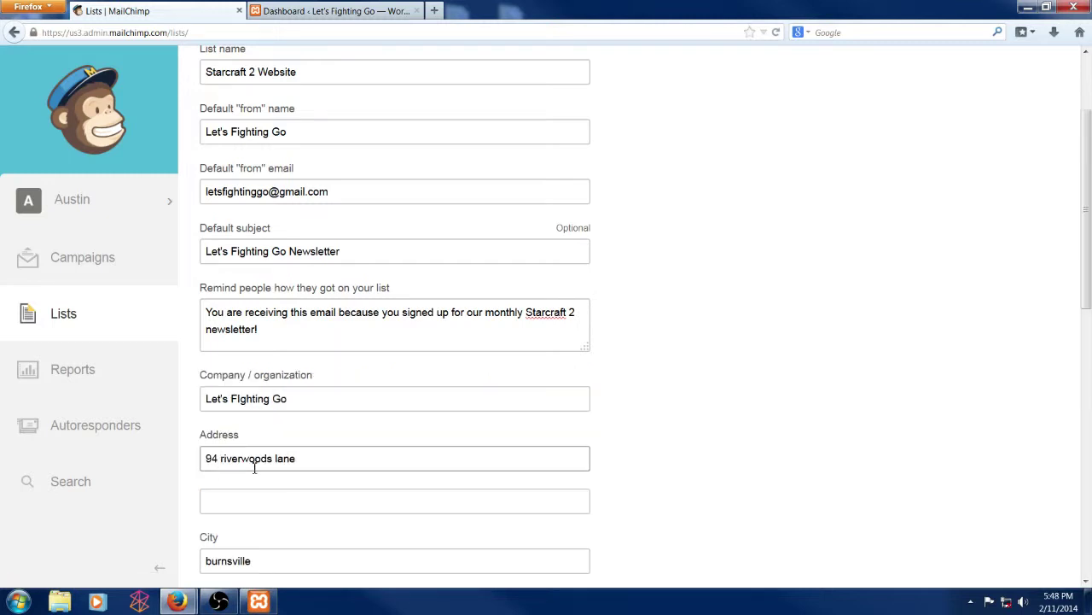
{"action": "left_click_drag", "start_coordinate": [315, 457], "coordinate": [151, 456]}
{"action": "key", "text": "BackSpace"}
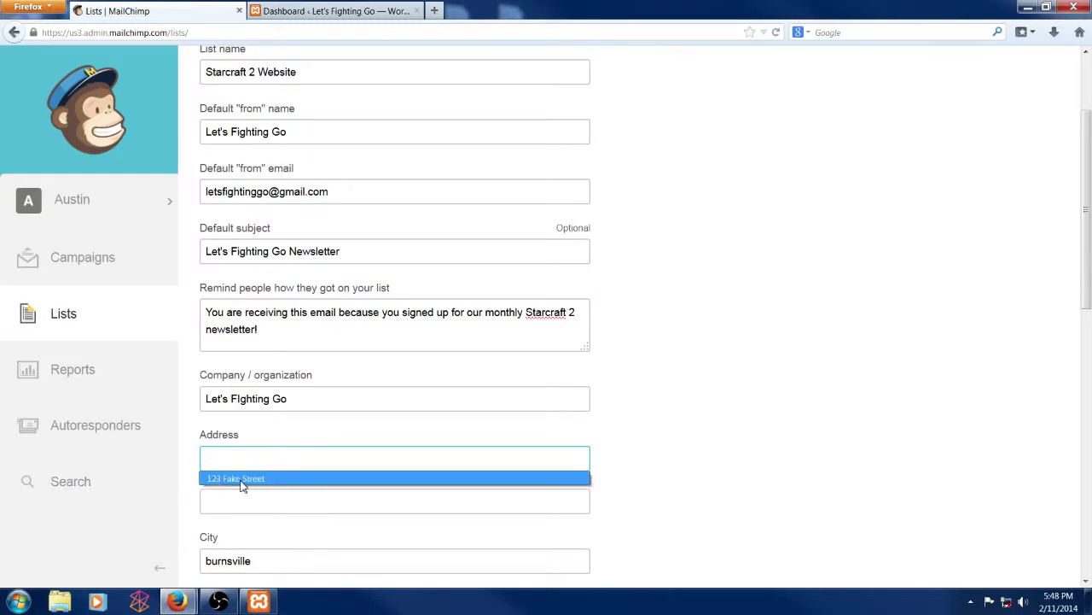
{"action": "left_click", "coordinate": [244, 480]}
{"action": "scroll", "coordinate": [372, 395], "scroll_direction": "down", "scroll_amount": 3}
{"action": "left_click", "coordinate": [265, 434]}
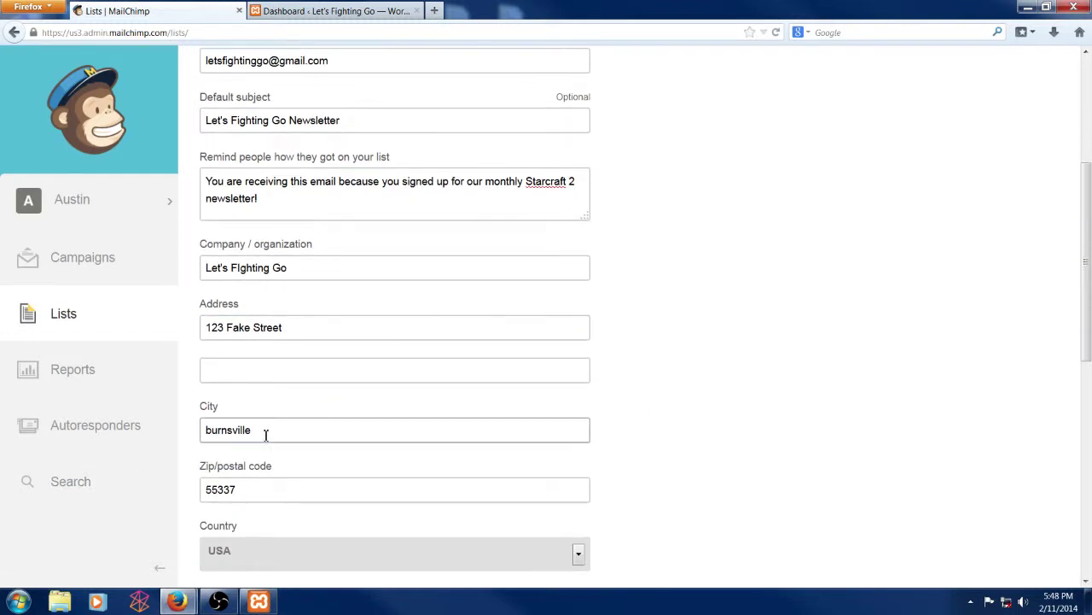
{"action": "left_click_drag", "start_coordinate": [265, 434], "coordinate": [81, 439]}
{"action": "type", "text": "F"}
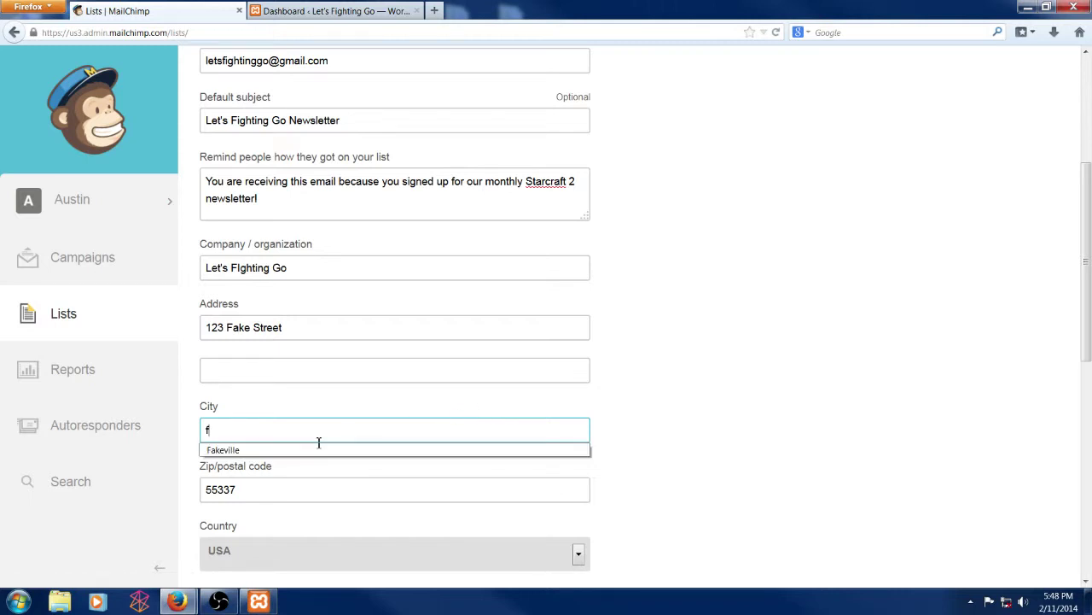
{"action": "left_click", "coordinate": [316, 449]}
Step: Replace the postal code and the state in the list's contact info with the saved placeholder entries
{"action": "scroll", "coordinate": [739, 395], "scroll_direction": "down", "scroll_amount": 3}
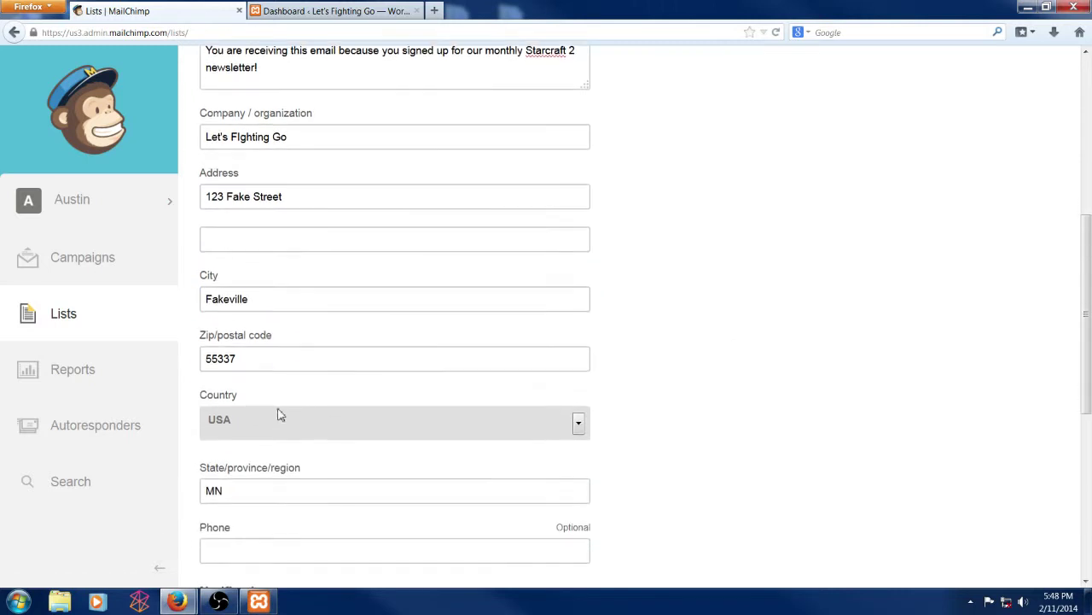
{"action": "left_click_drag", "start_coordinate": [256, 358], "coordinate": [120, 353]}
{"action": "type", "text": "1"}
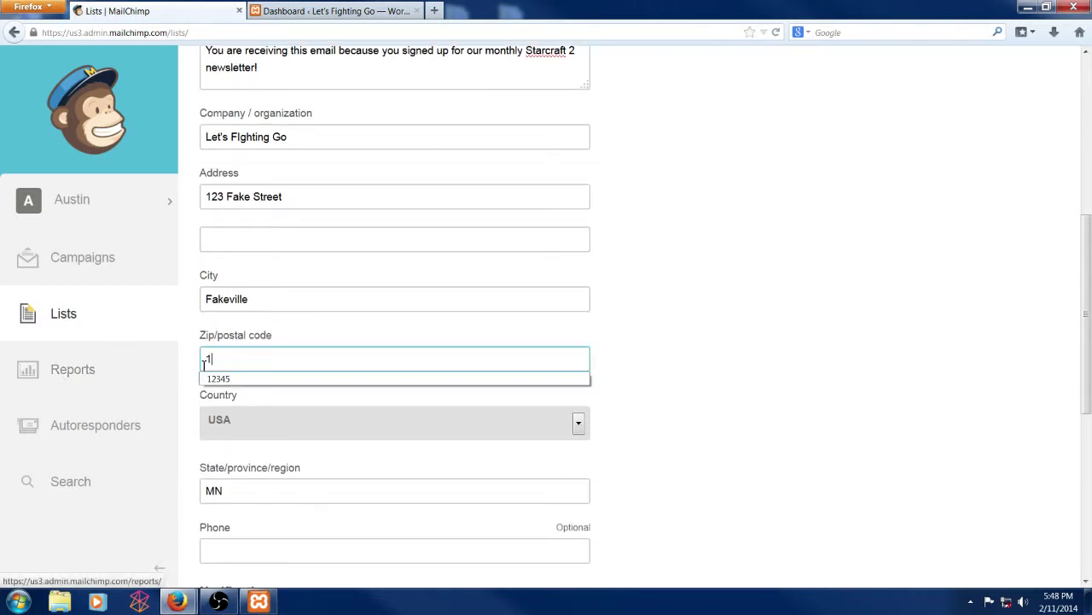
{"action": "key", "text": "Down"}
{"action": "key", "text": "Return"}
{"action": "scroll", "coordinate": [781, 397], "scroll_direction": "down", "scroll_amount": 1}
{"action": "scroll", "coordinate": [780, 391], "scroll_direction": "down", "scroll_amount": 2}
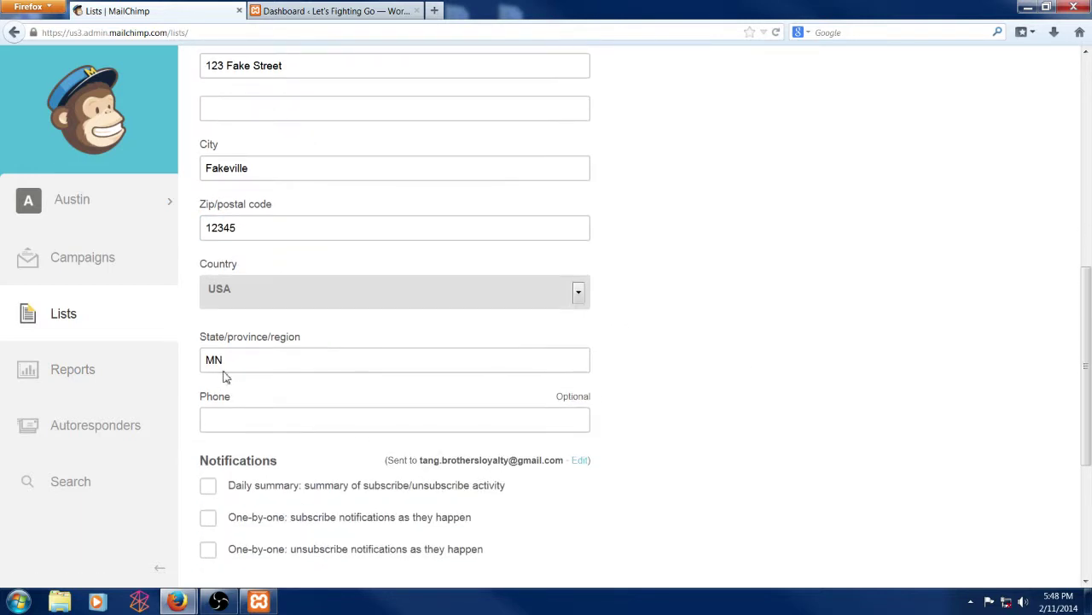
{"action": "left_click_drag", "start_coordinate": [226, 362], "coordinate": [128, 352]}
{"action": "type", "text": "F"}
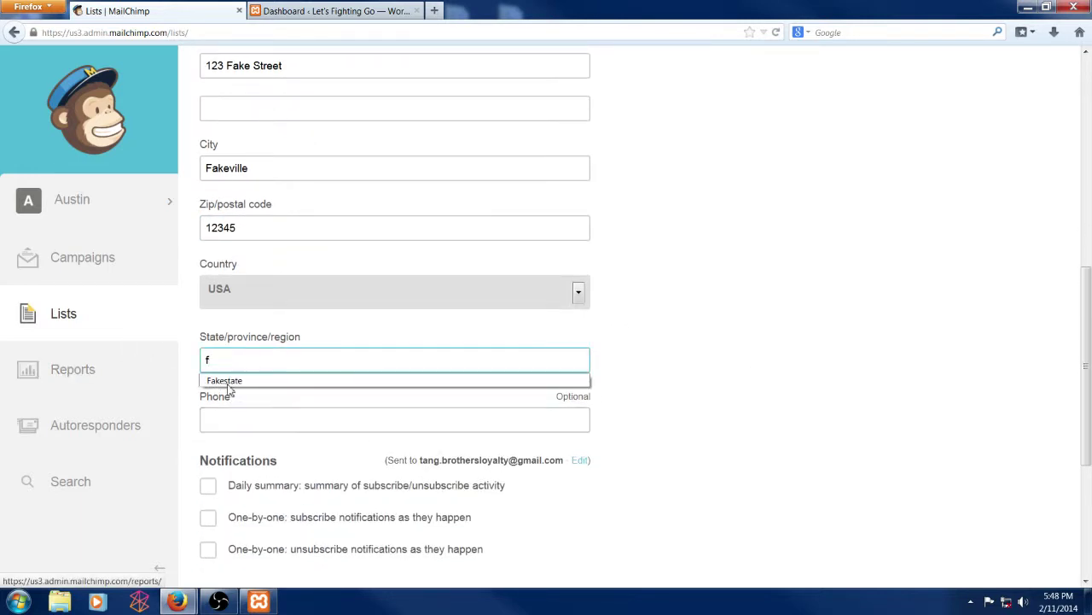
{"action": "key", "text": "Down"}
{"action": "key", "text": "Return"}
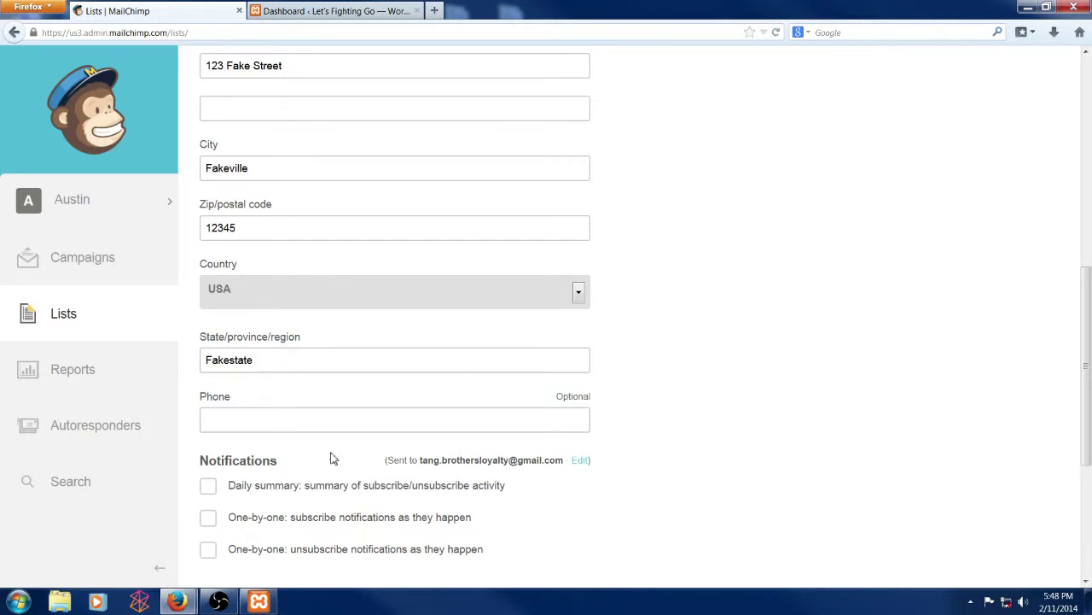
Step: Save the list with one-by-one subscribe notifications enabled and people allowed to pick the email format
{"action": "left_click", "coordinate": [347, 414]}
{"action": "scroll", "coordinate": [529, 376], "scroll_direction": "down", "scroll_amount": 4}
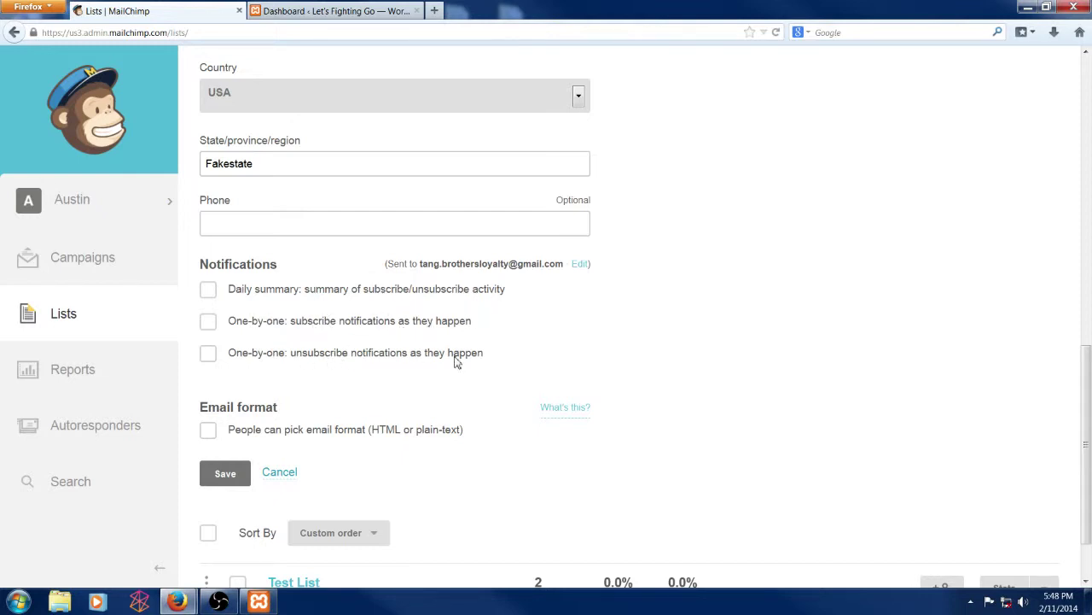
{"action": "left_click", "coordinate": [209, 324]}
{"action": "scroll", "coordinate": [742, 384], "scroll_direction": "down", "scroll_amount": 2}
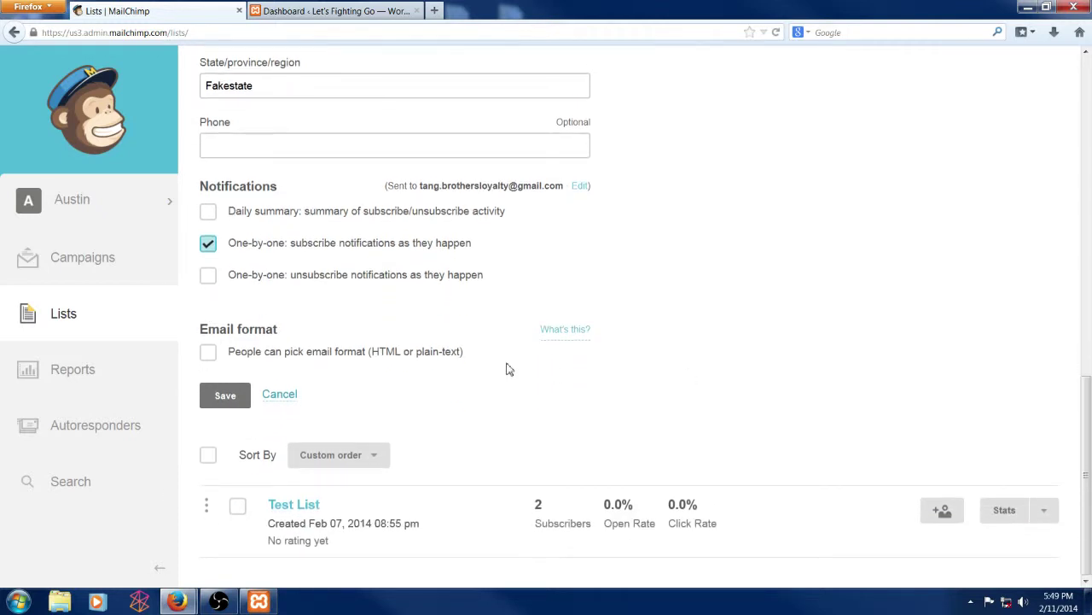
{"action": "left_click", "coordinate": [208, 358]}
{"action": "left_click", "coordinate": [219, 396]}
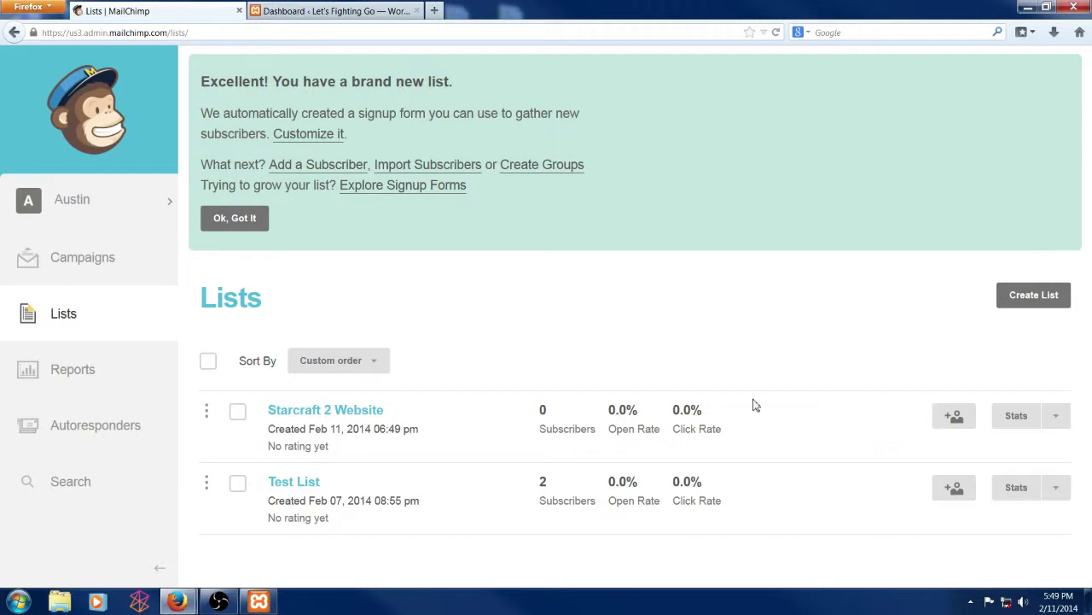
Step: Open the signup forms page of the Starcraft 2 Website list and view the available form types
{"action": "left_click", "coordinate": [1059, 417]}
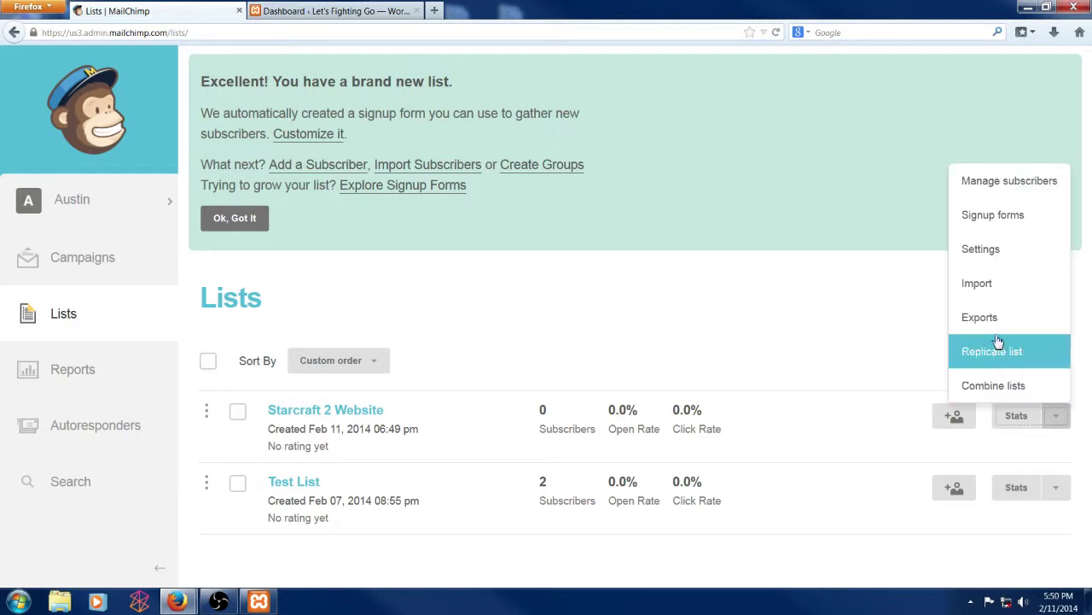
{"action": "left_click", "coordinate": [989, 221]}
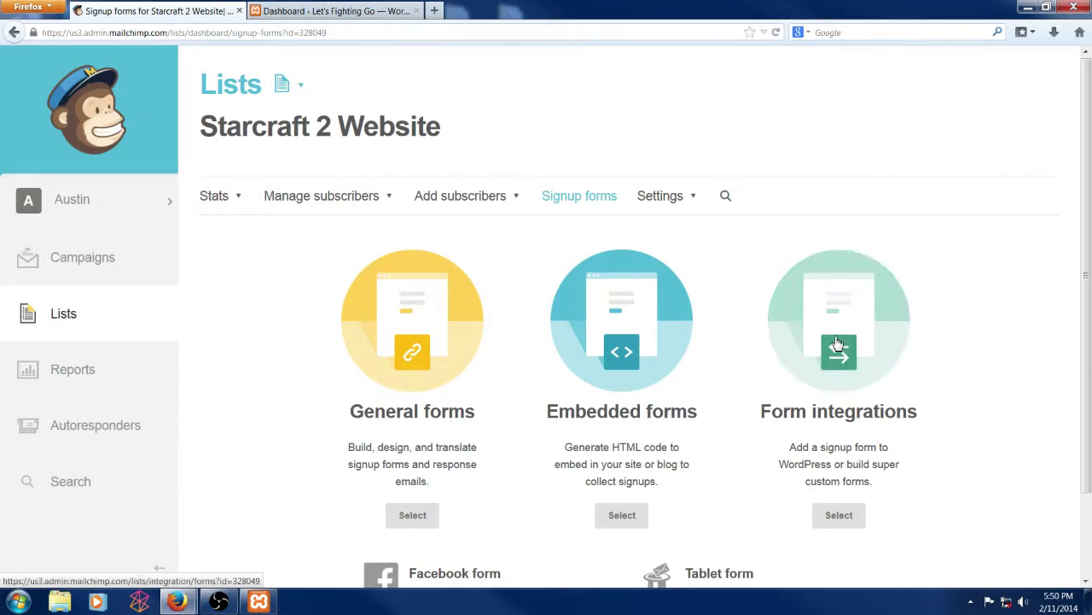
{"action": "scroll", "coordinate": [836, 343], "scroll_direction": "down", "scroll_amount": 2}
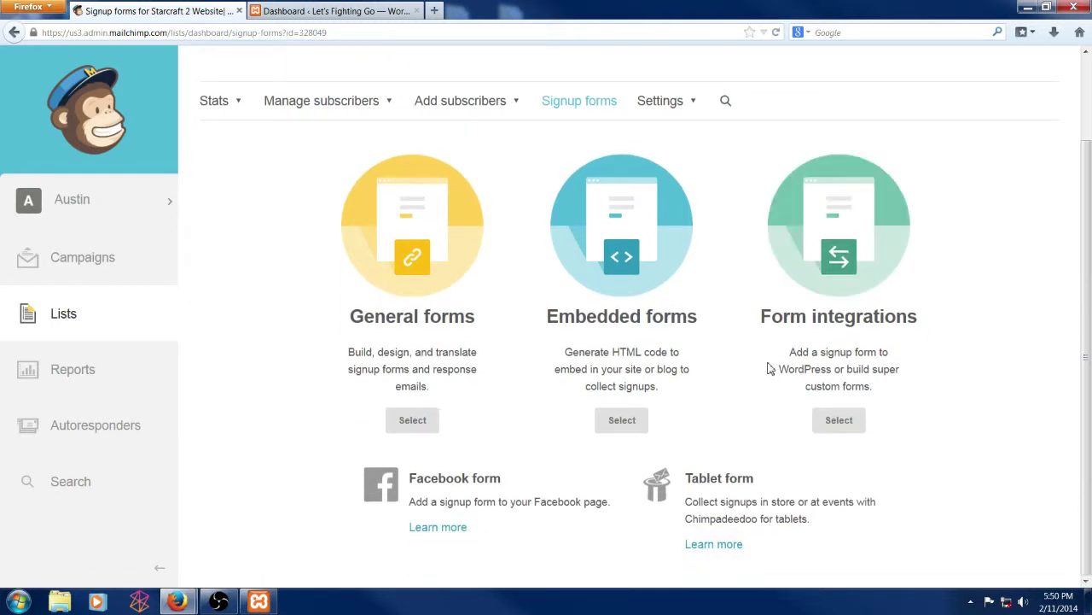
Step: Open the general forms designer for the Starcraft 2 Website list and bring up its signup form fields
{"action": "scroll", "coordinate": [768, 367], "scroll_direction": "up", "scroll_amount": 1}
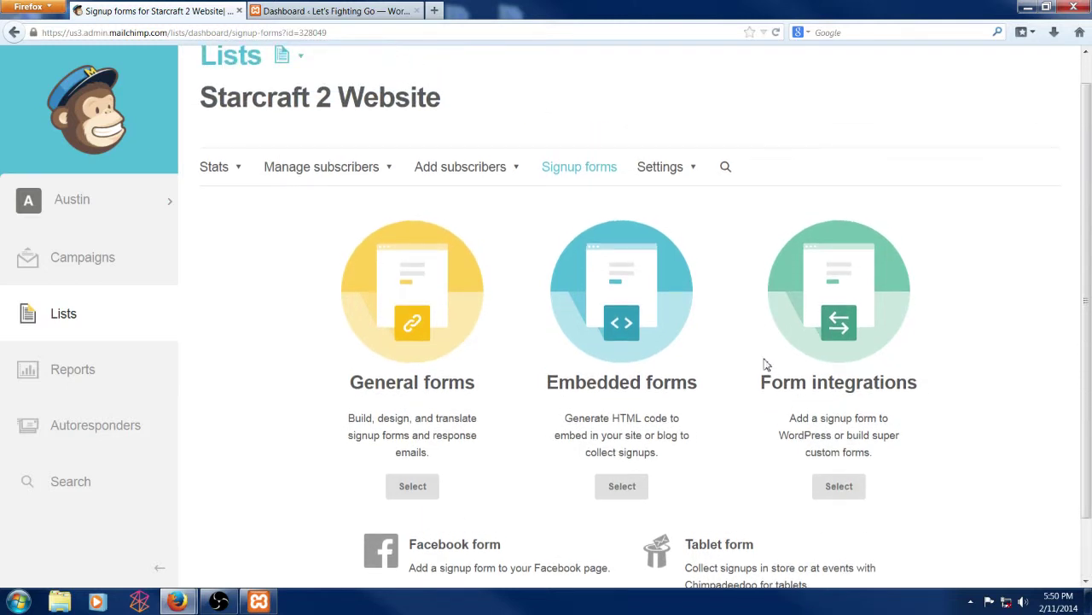
{"action": "left_click", "coordinate": [397, 283]}
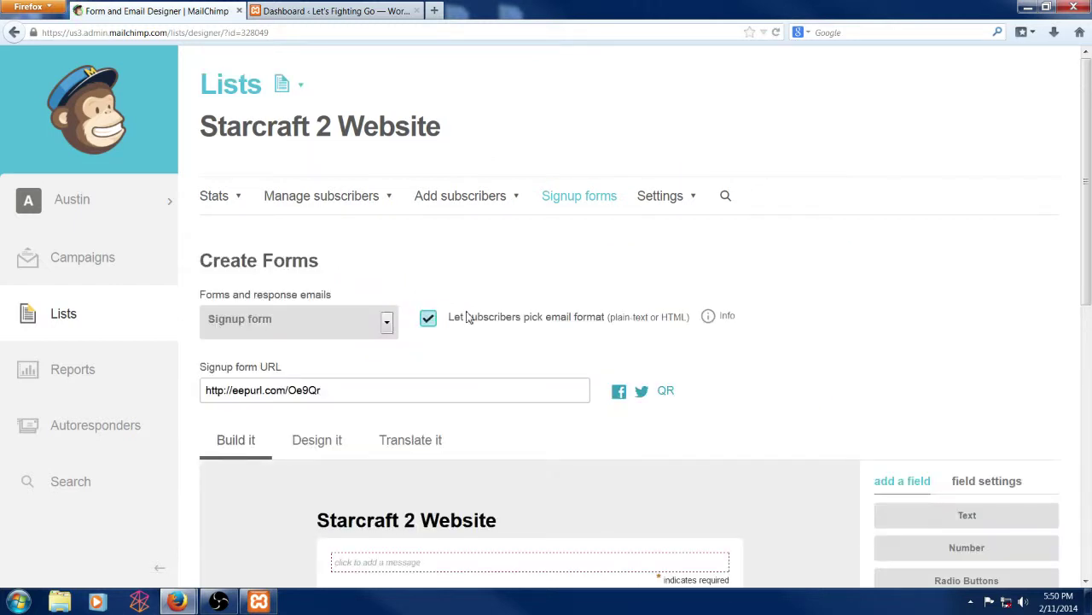
{"action": "scroll", "coordinate": [462, 317], "scroll_direction": "down", "scroll_amount": 2}
{"action": "scroll", "coordinate": [462, 317], "scroll_direction": "down", "scroll_amount": 3}
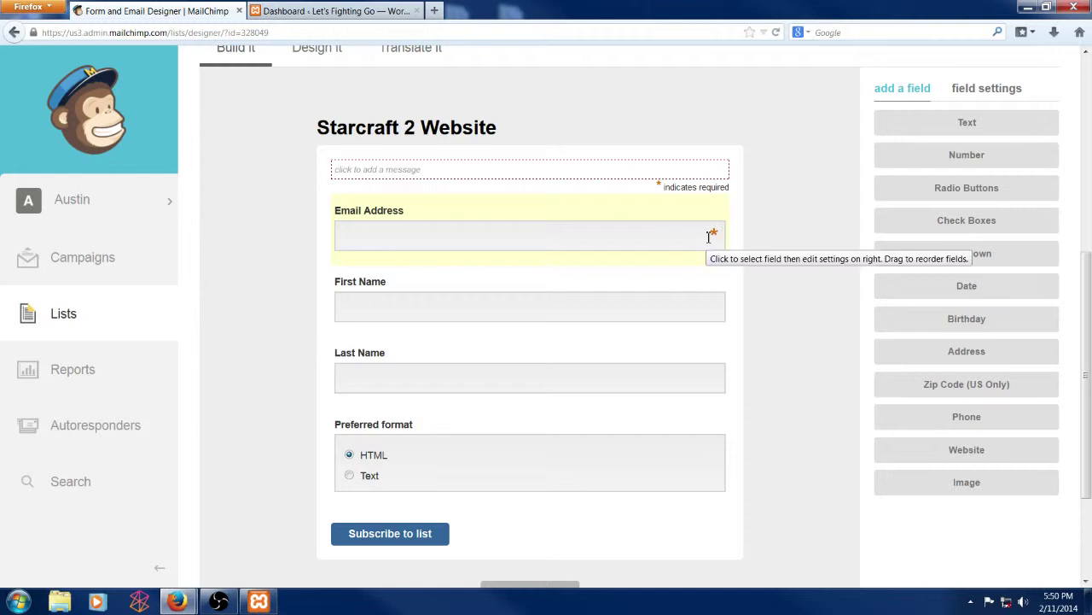
Step: Make the First Name field of the signup form required and save the field
{"action": "left_click", "coordinate": [418, 288]}
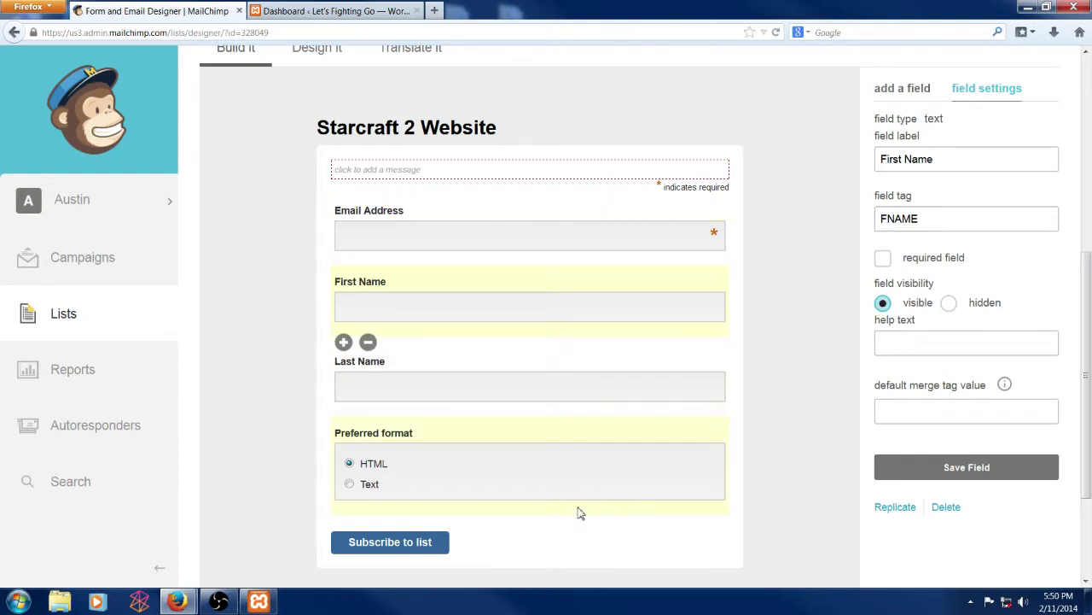
{"action": "left_click", "coordinate": [882, 259]}
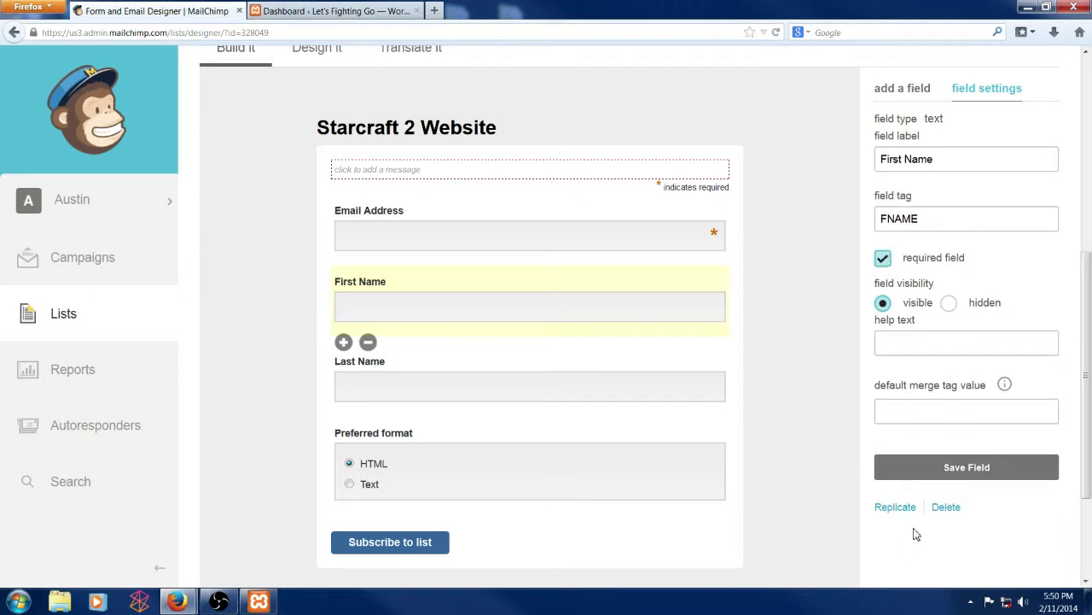
{"action": "left_click", "coordinate": [945, 473]}
Step: Set the Last Name field's visibility to hidden and save the field
{"action": "left_click", "coordinate": [692, 363]}
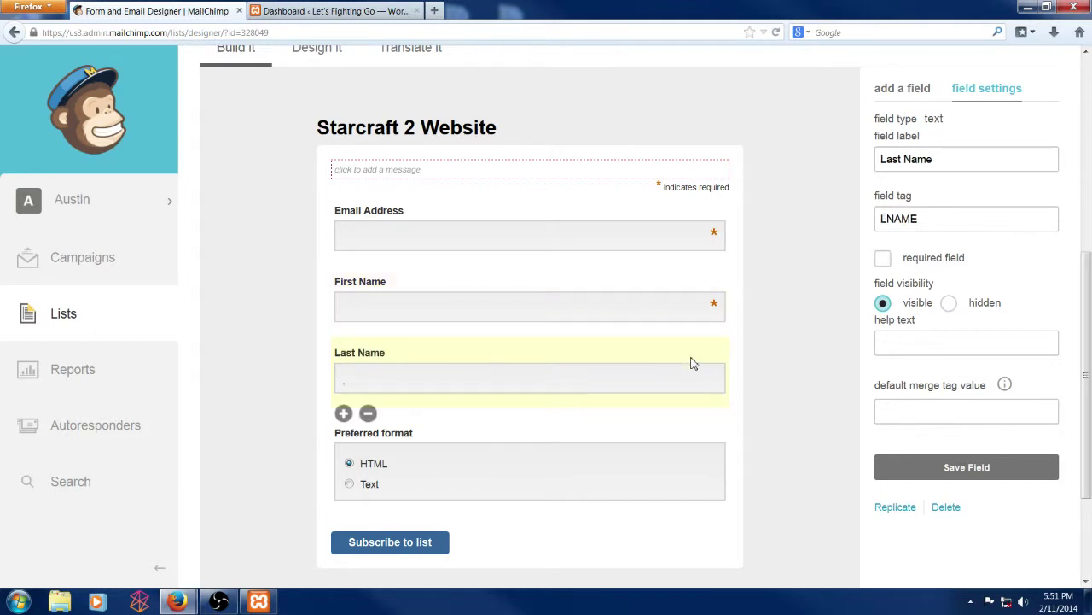
{"action": "left_click", "coordinate": [950, 304]}
{"action": "left_click", "coordinate": [930, 480]}
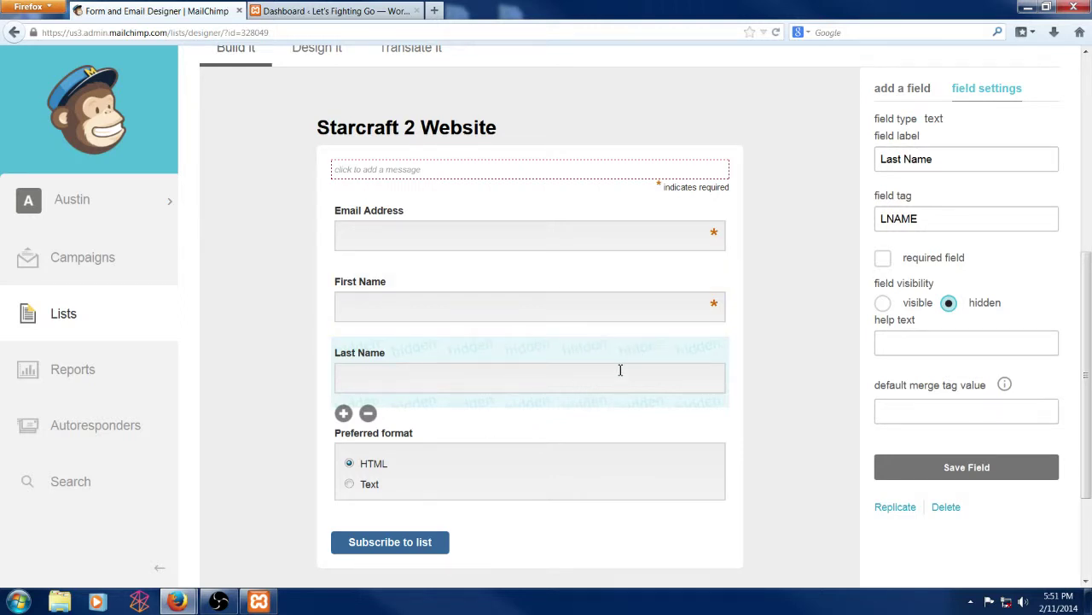
Step: Add the message "Subscribe for our monthly Starcraft 2 newsletter!" above the signup form fields and save it
{"action": "scroll", "coordinate": [787, 384], "scroll_direction": "up", "scroll_amount": 2}
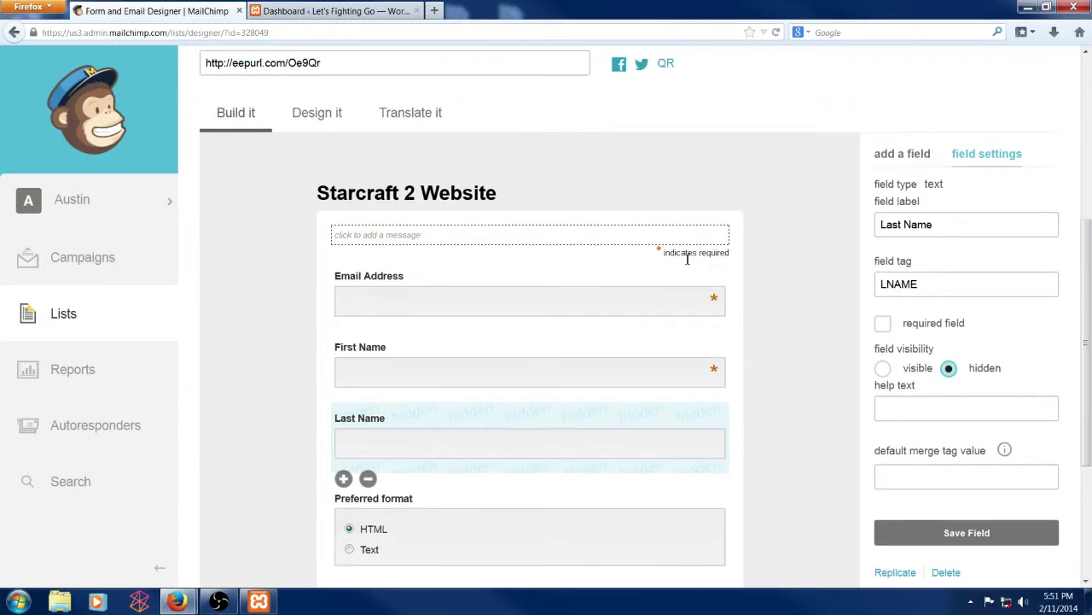
{"action": "left_click", "coordinate": [427, 237]}
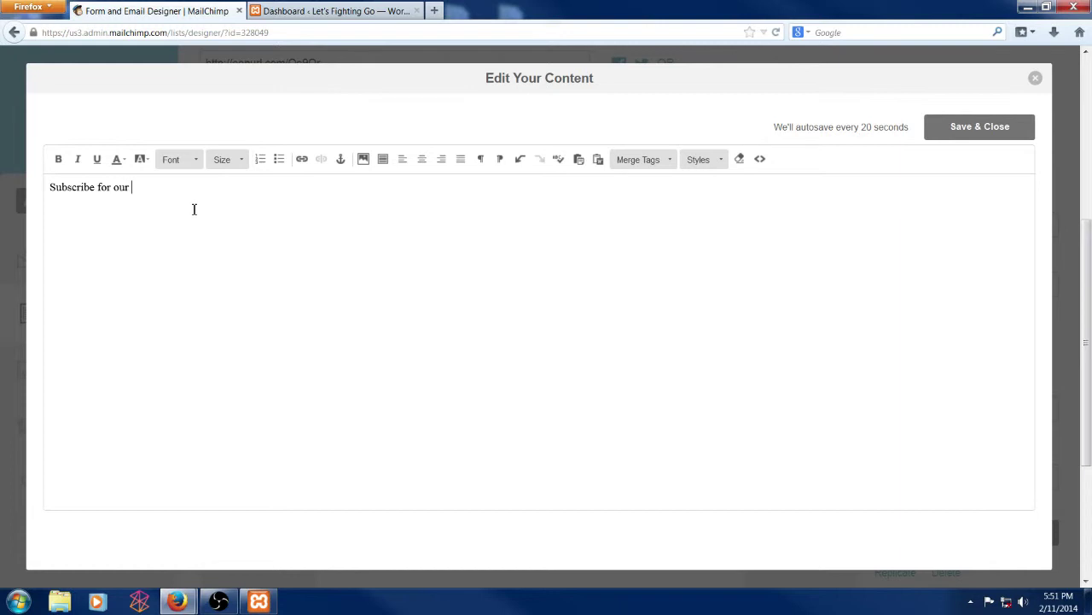
{"action": "type", "text": "monthly Starcraft 2 newsletter!"}
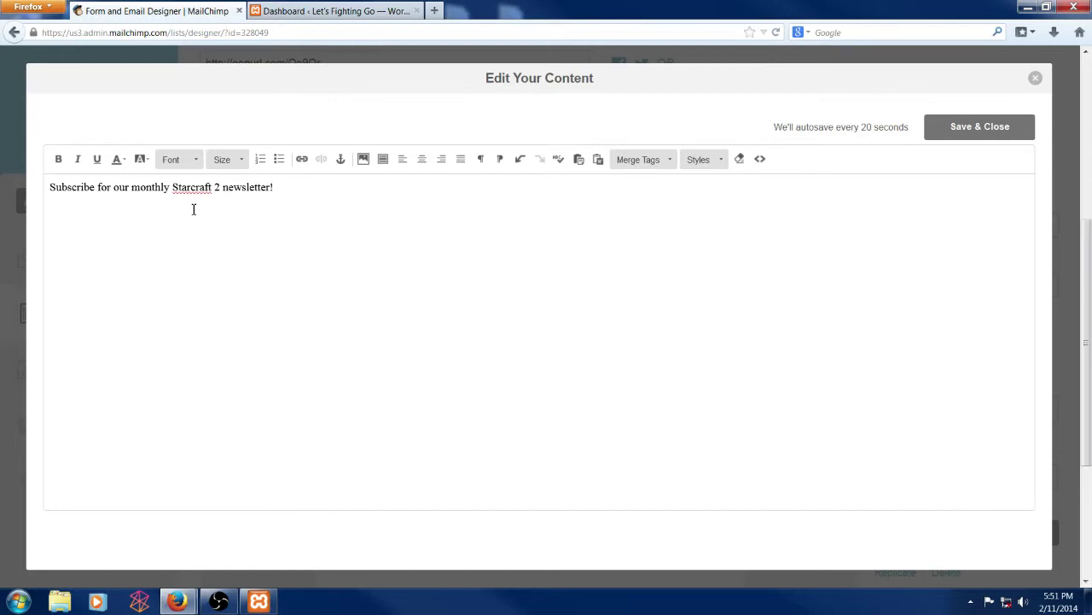
{"action": "left_click", "coordinate": [951, 124]}
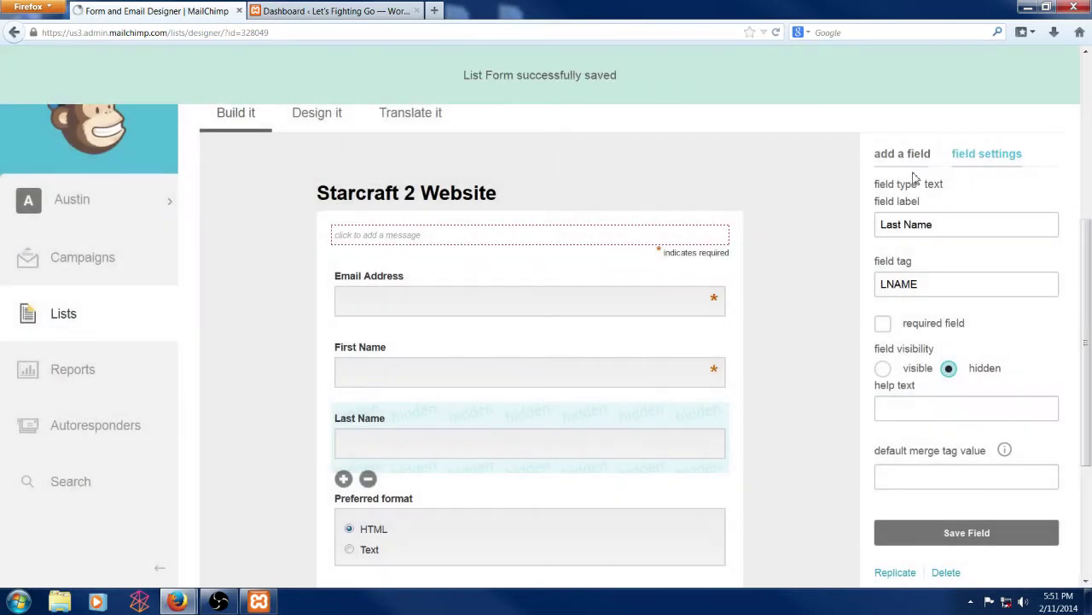
{"action": "scroll", "coordinate": [680, 233], "scroll_direction": "down", "scroll_amount": 3}
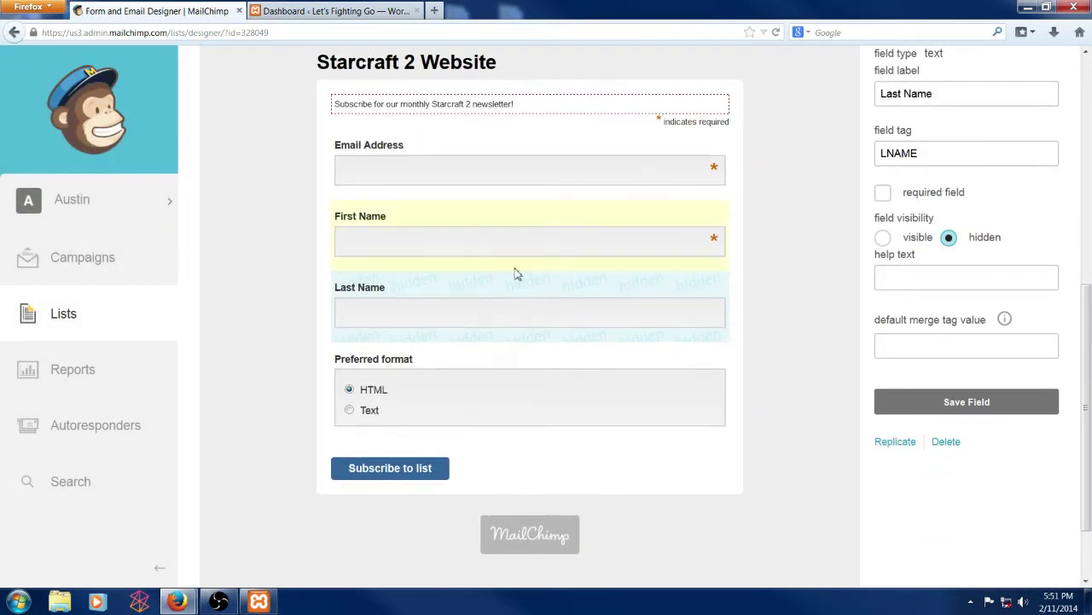
{"action": "scroll", "coordinate": [586, 354], "scroll_direction": "up", "scroll_amount": 1}
{"action": "scroll", "coordinate": [585, 354], "scroll_direction": "up", "scroll_amount": 1}
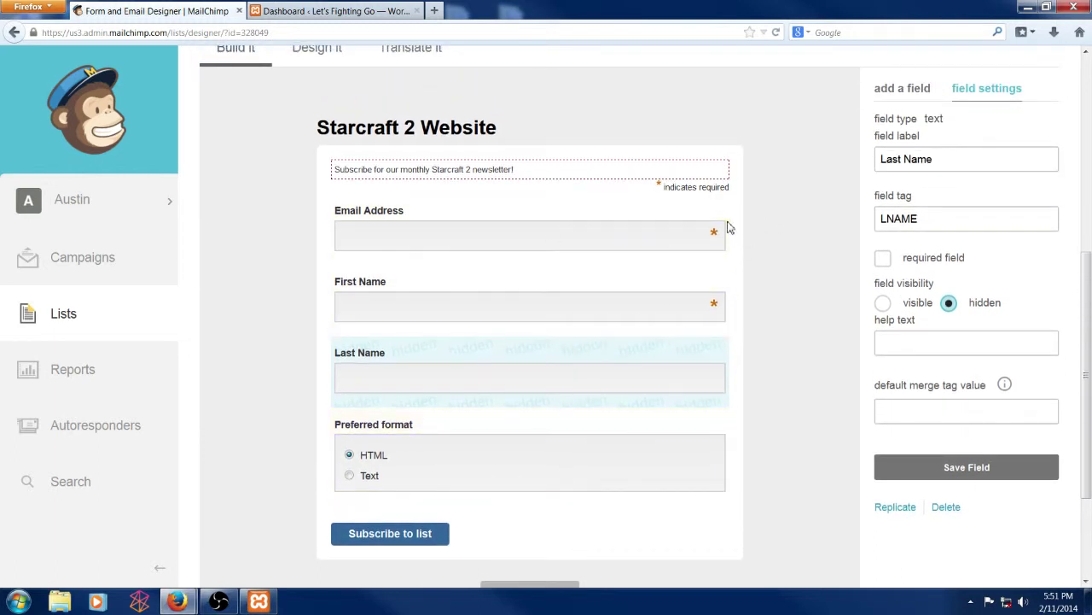
Step: Set the font size of the signup form's page header to 32px in the design settings
{"action": "scroll", "coordinate": [475, 338], "scroll_direction": "up", "scroll_amount": 3}
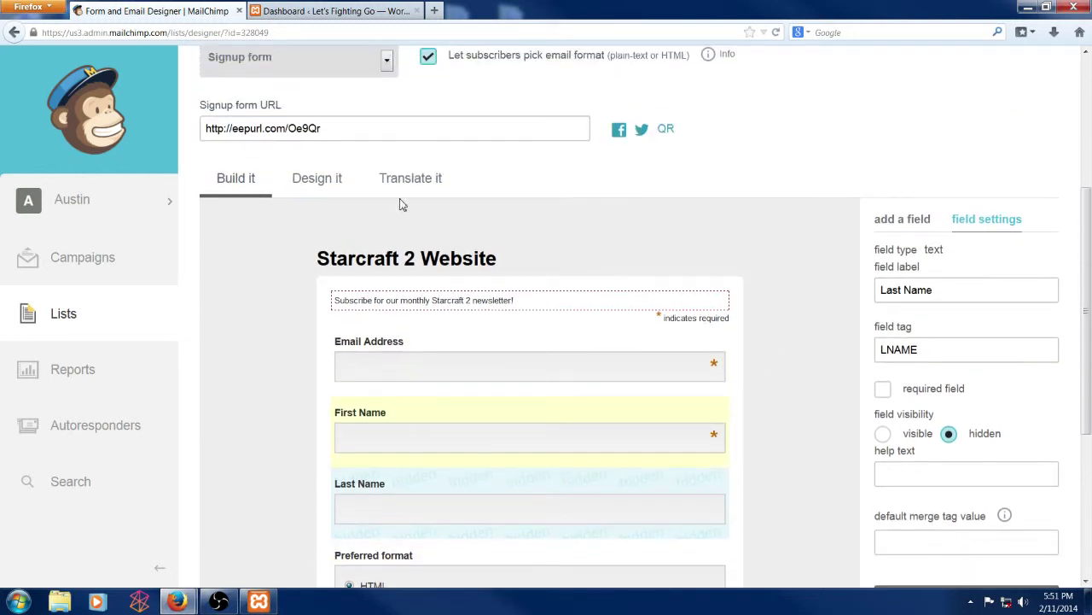
{"action": "left_click", "coordinate": [325, 179]}
{"action": "scroll", "coordinate": [386, 270], "scroll_direction": "down", "scroll_amount": 4}
{"action": "scroll", "coordinate": [427, 276], "scroll_direction": "up", "scroll_amount": 2}
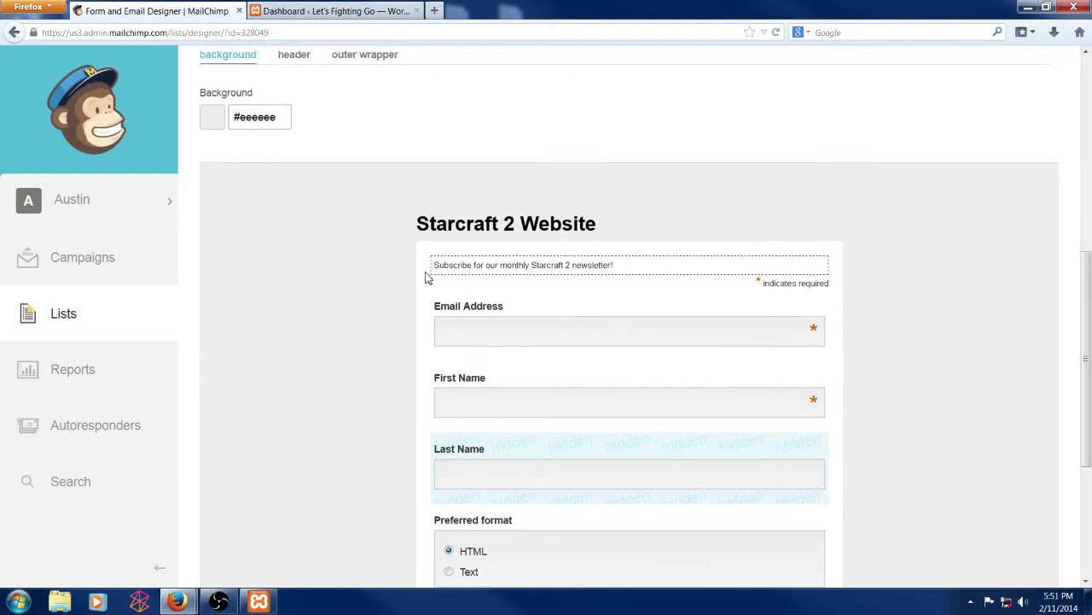
{"action": "left_click", "coordinate": [290, 112]}
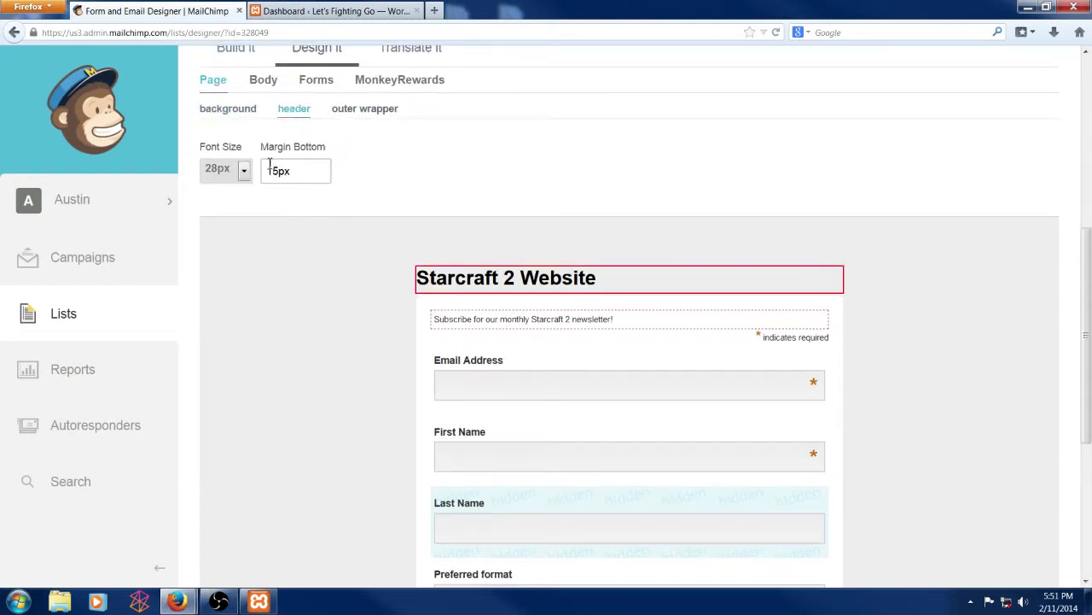
{"action": "left_click", "coordinate": [243, 171]}
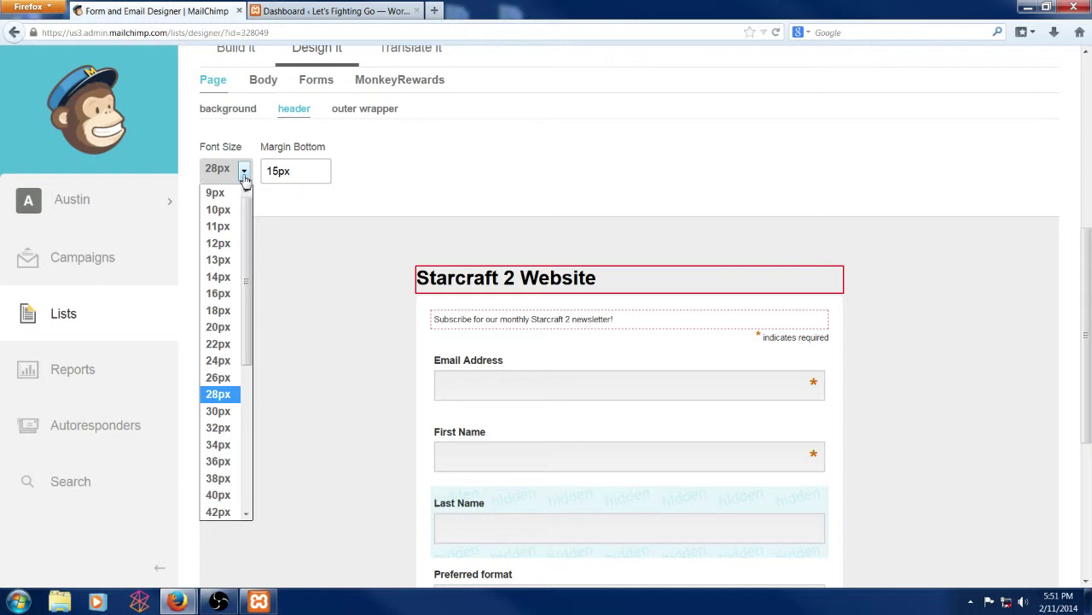
{"action": "left_click", "coordinate": [219, 427]}
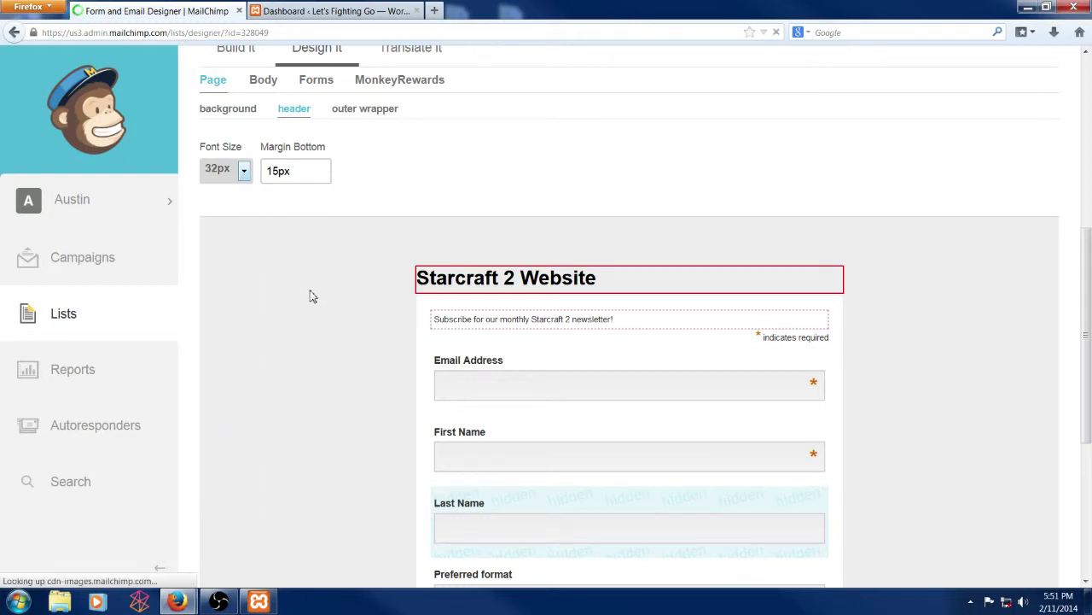
Step: Switch the form header from text to an image and upload images.jpg from the Desktop for it
{"action": "mouse_move", "coordinate": [653, 285]}
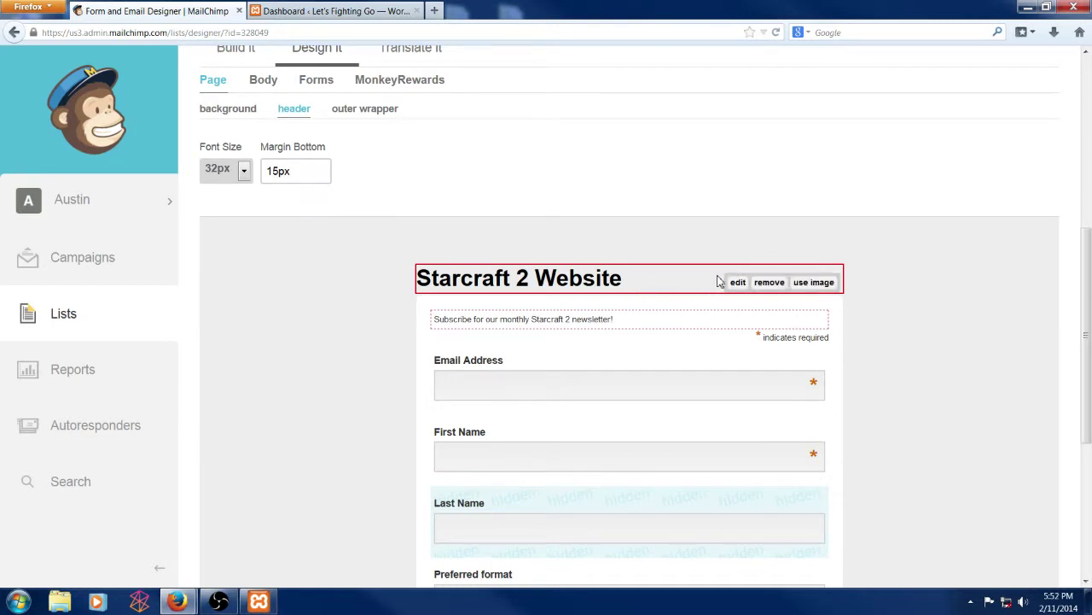
{"action": "left_click", "coordinate": [815, 282]}
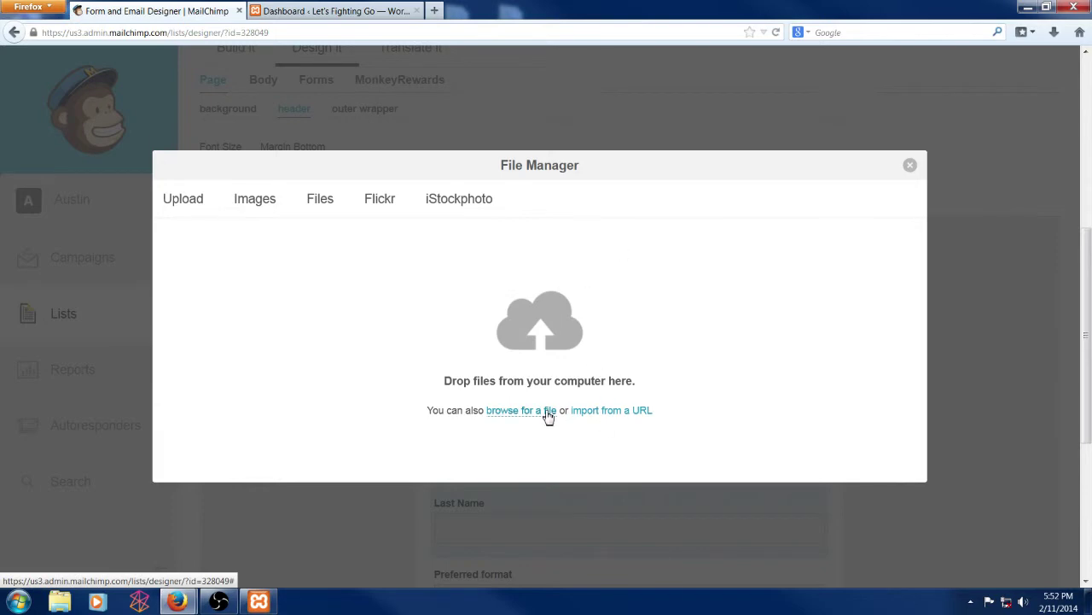
{"action": "left_click", "coordinate": [515, 416]}
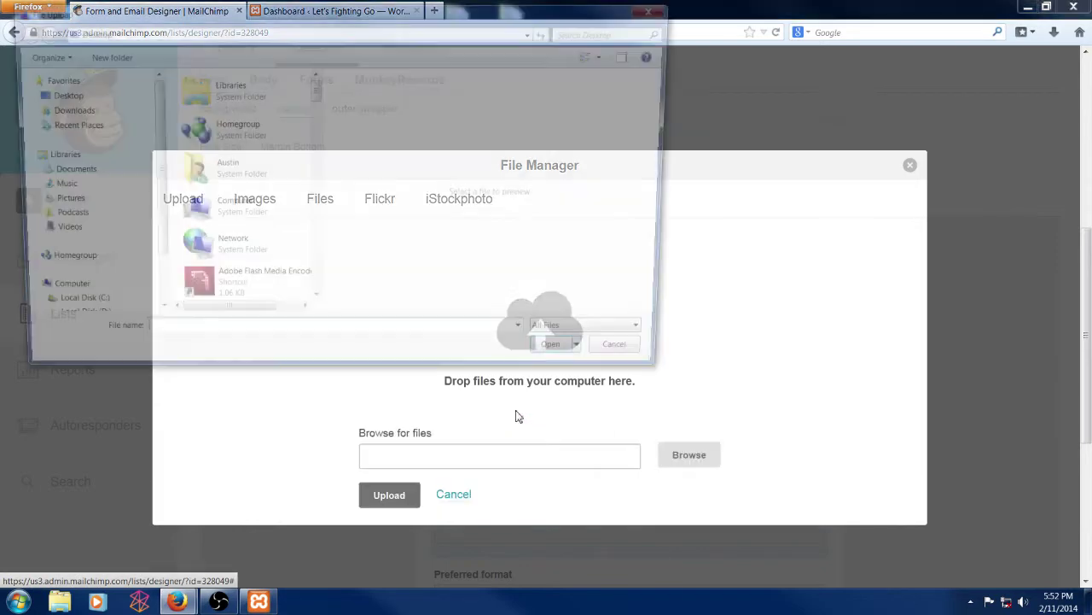
{"action": "left_click_drag", "start_coordinate": [317, 95], "coordinate": [310, 247]}
{"action": "left_click", "coordinate": [219, 212]}
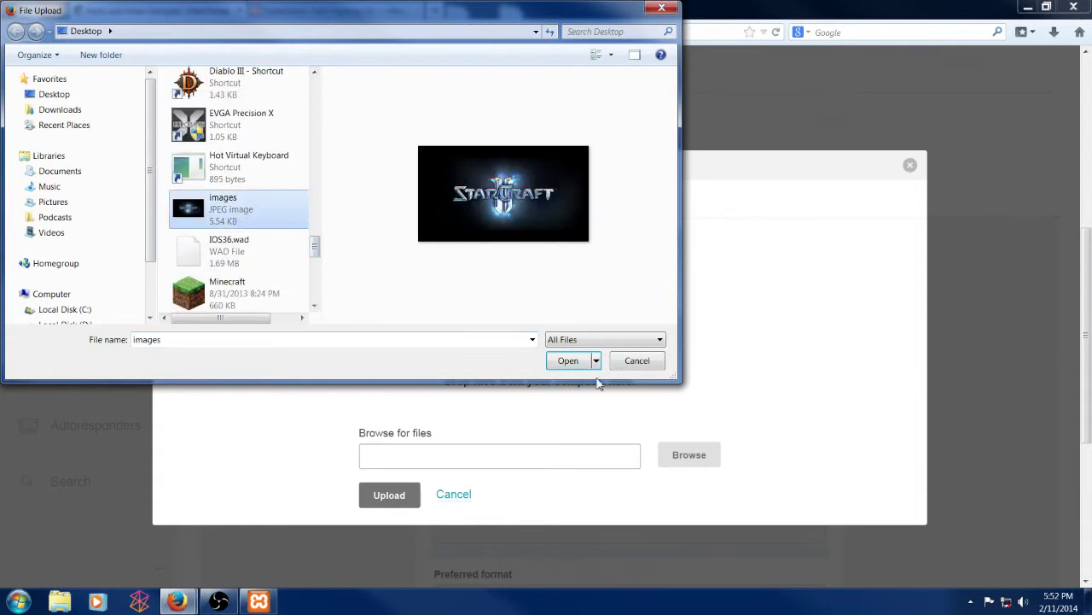
{"action": "left_click", "coordinate": [568, 360]}
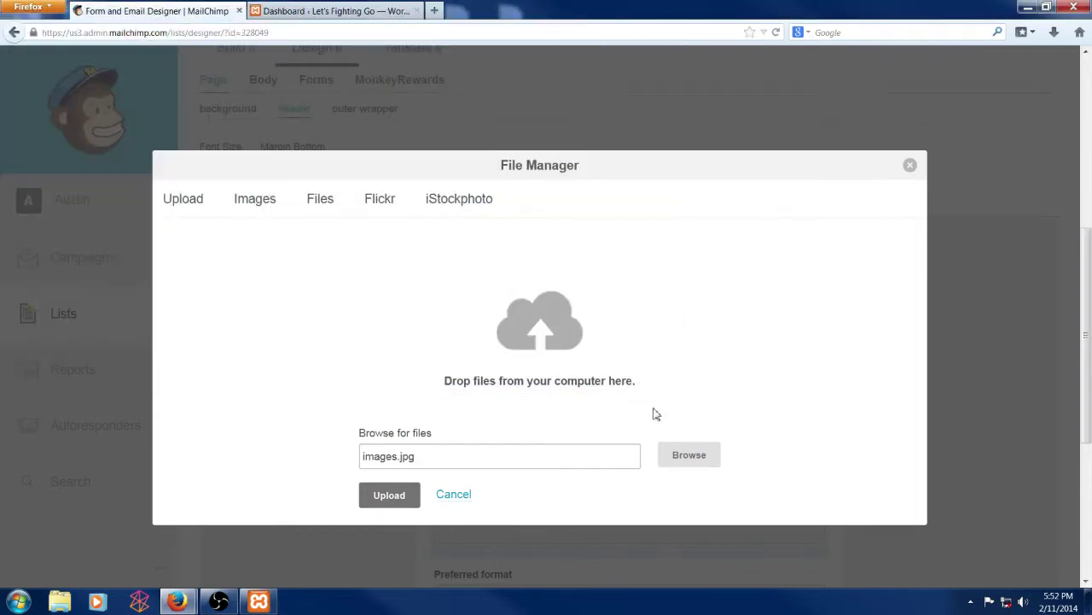
{"action": "left_click", "coordinate": [410, 496]}
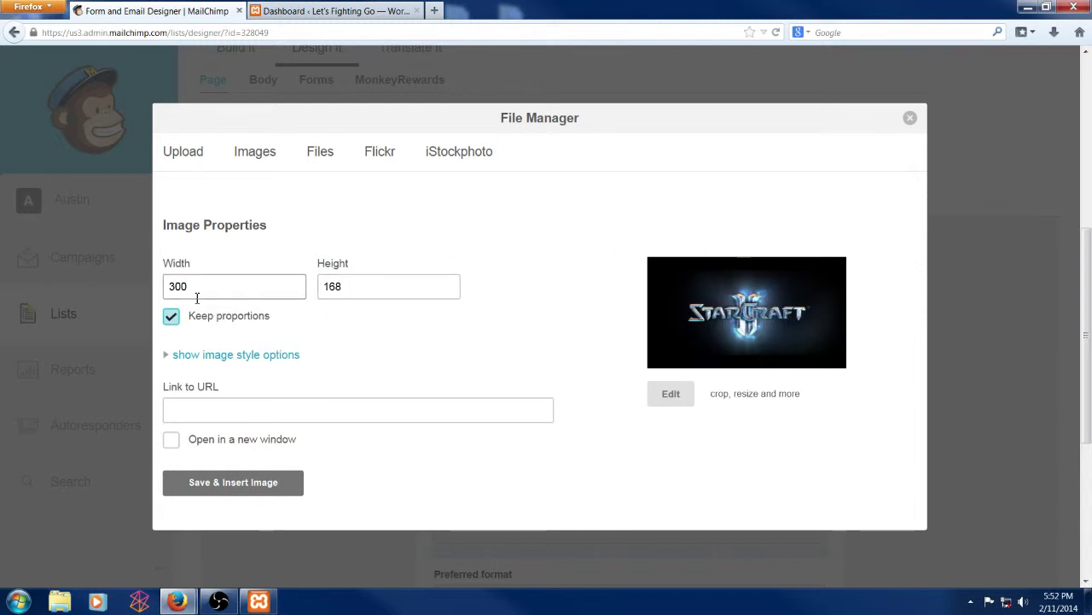
Step: Set the header image's width to 600 with proportions kept, then save and insert the image
{"action": "left_click_drag", "start_coordinate": [199, 291], "coordinate": [161, 293]}
{"action": "type", "text": "60"}
{"action": "left_click", "coordinate": [379, 370]}
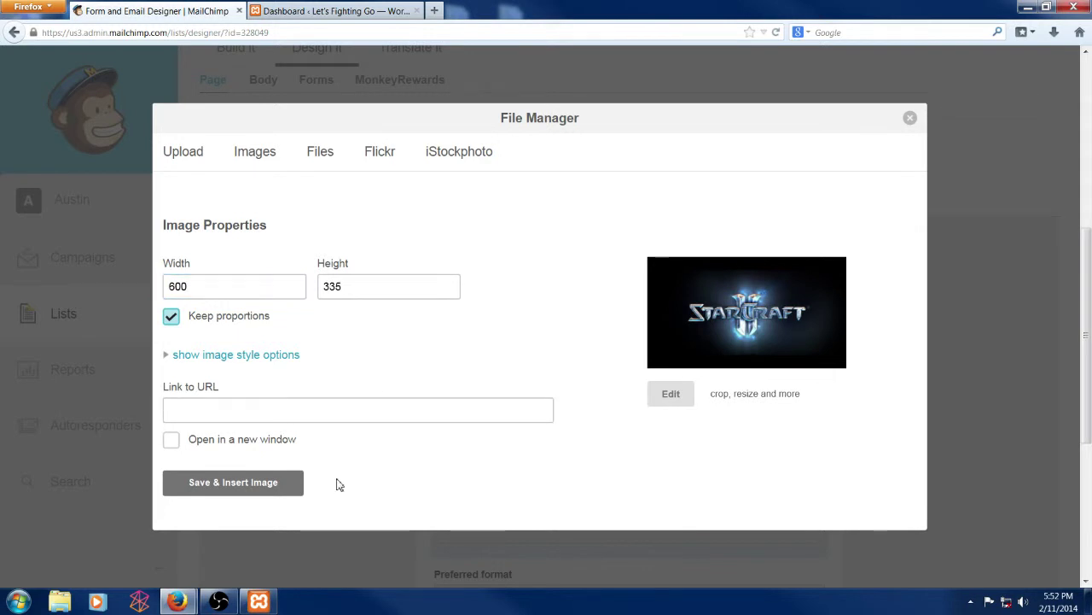
{"action": "left_click", "coordinate": [236, 483]}
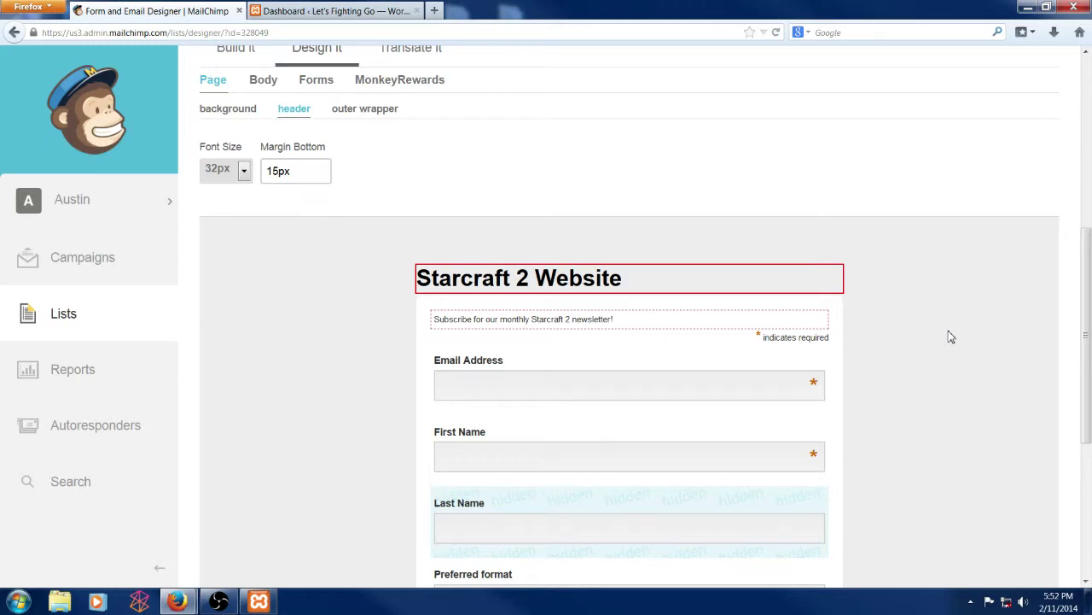
Step: Check the header in the form's design preview and in the form builder
{"action": "scroll", "coordinate": [951, 337], "scroll_direction": "down", "scroll_amount": 3}
{"action": "scroll", "coordinate": [944, 325], "scroll_direction": "up", "scroll_amount": 6}
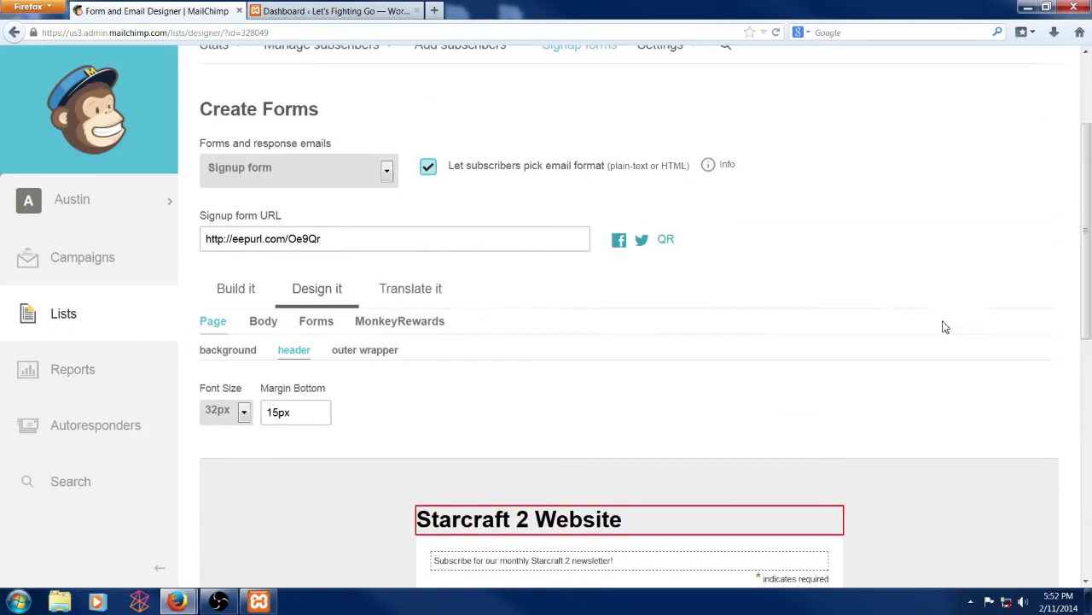
{"action": "scroll", "coordinate": [854, 320], "scroll_direction": "down", "scroll_amount": 4}
{"action": "scroll", "coordinate": [724, 317], "scroll_direction": "up", "scroll_amount": 1}
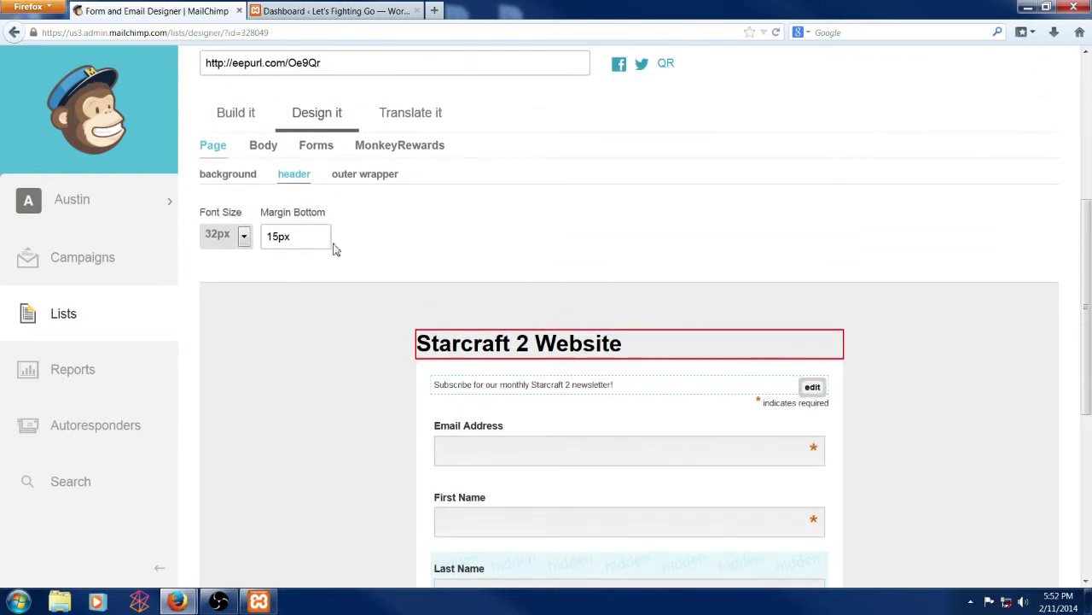
{"action": "left_click", "coordinate": [240, 175]}
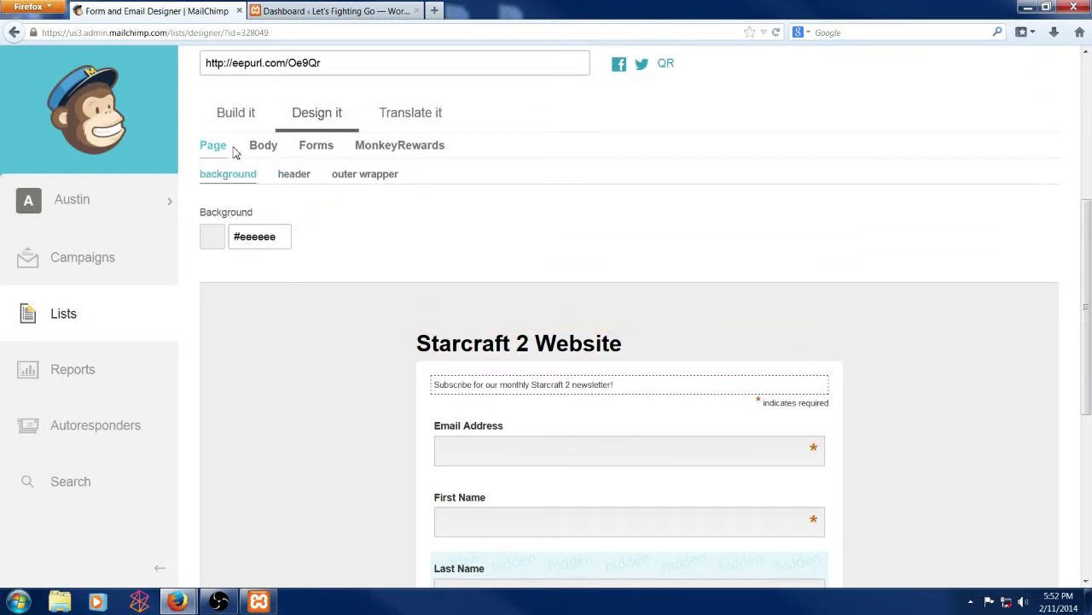
{"action": "left_click", "coordinate": [246, 111]}
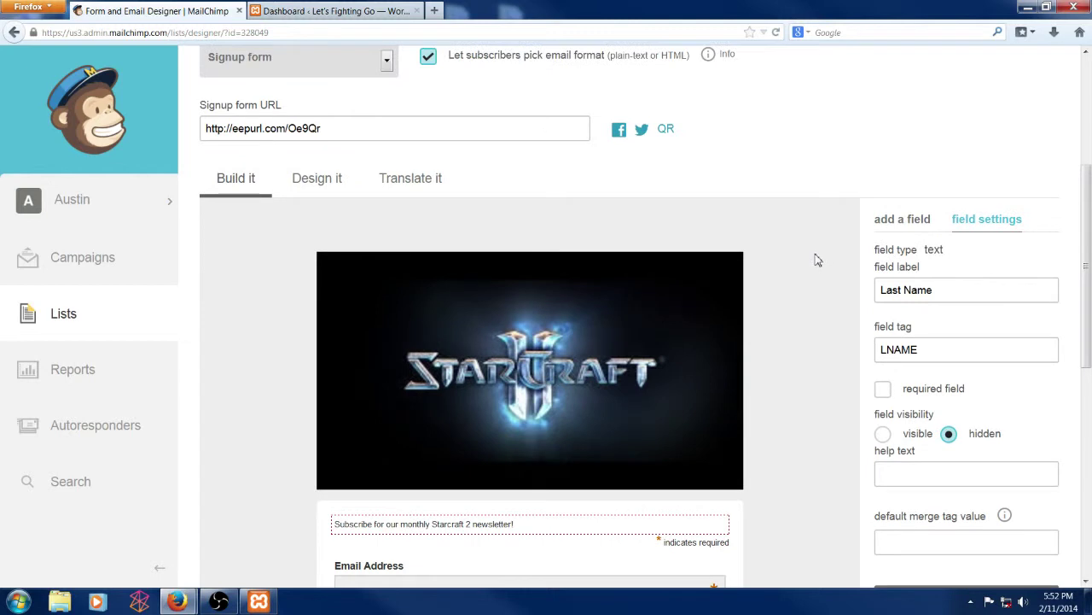
{"action": "mouse_move", "coordinate": [651, 388]}
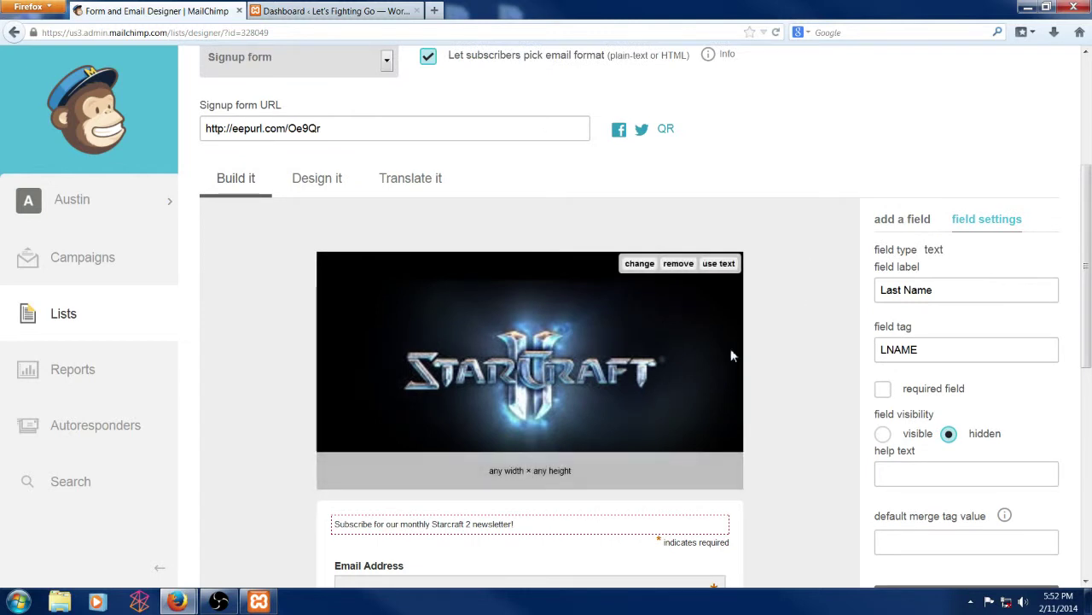
Step: Look through the signup form's page, forms and body design options and its translation settings
{"action": "left_click", "coordinate": [301, 176]}
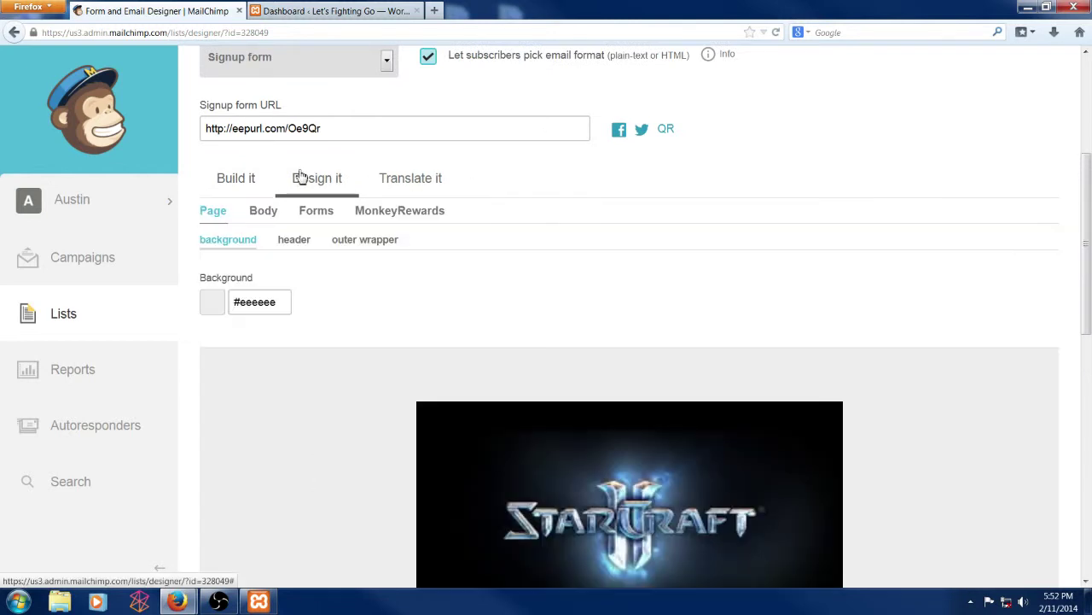
{"action": "left_click", "coordinate": [316, 214]}
{"action": "left_click", "coordinate": [261, 212]}
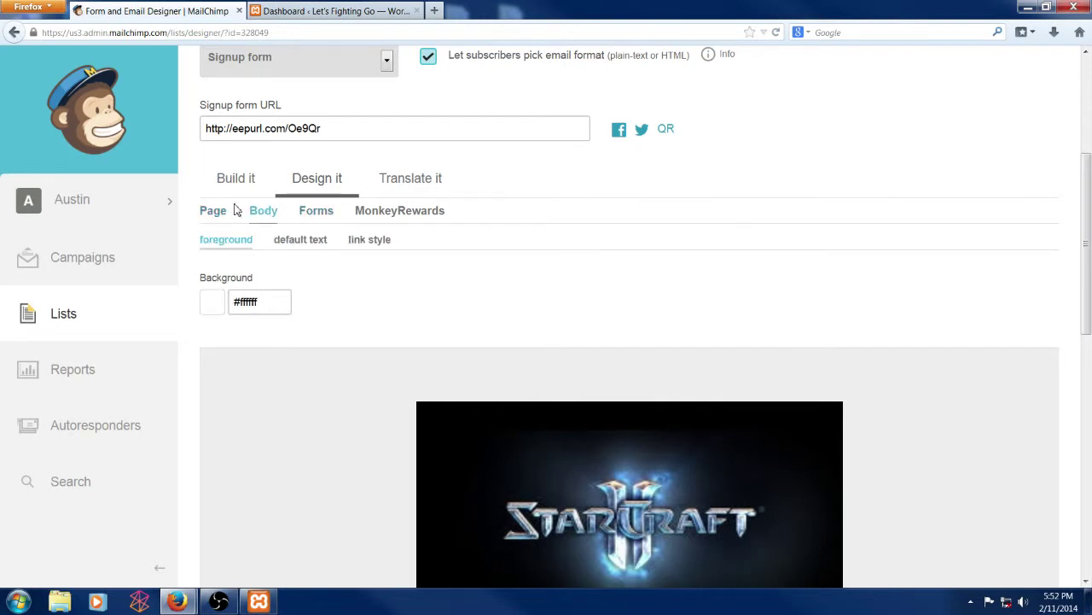
{"action": "left_click", "coordinate": [217, 211]}
{"action": "left_click", "coordinate": [424, 180]}
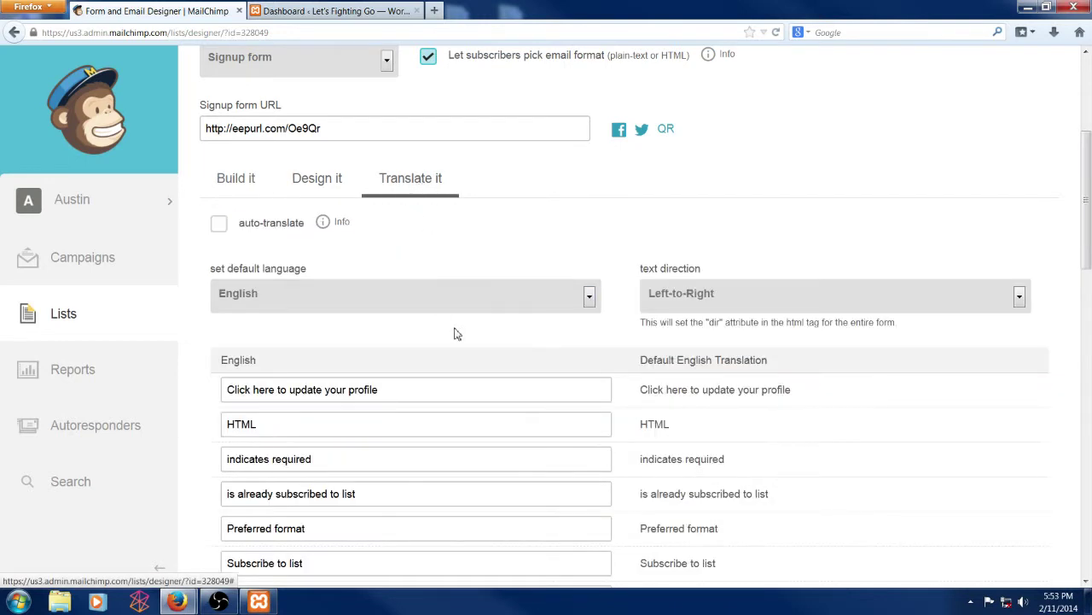
{"action": "scroll", "coordinate": [478, 316], "scroll_direction": "down", "scroll_amount": 2}
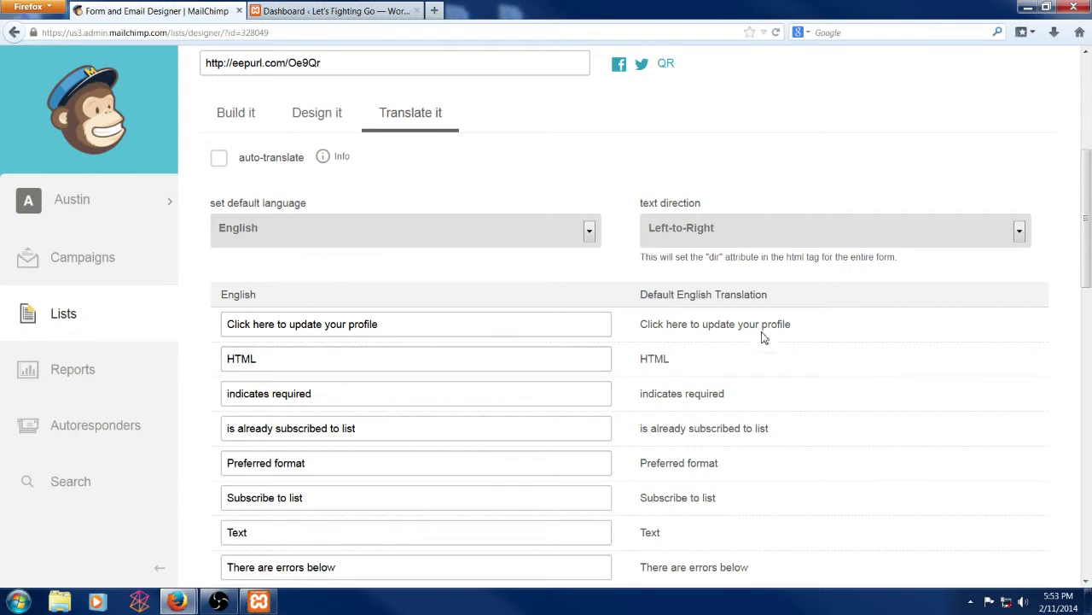
Step: Return to the signup form's builder view and copy the signup form URL
{"action": "scroll", "coordinate": [525, 312], "scroll_direction": "up", "scroll_amount": 1}
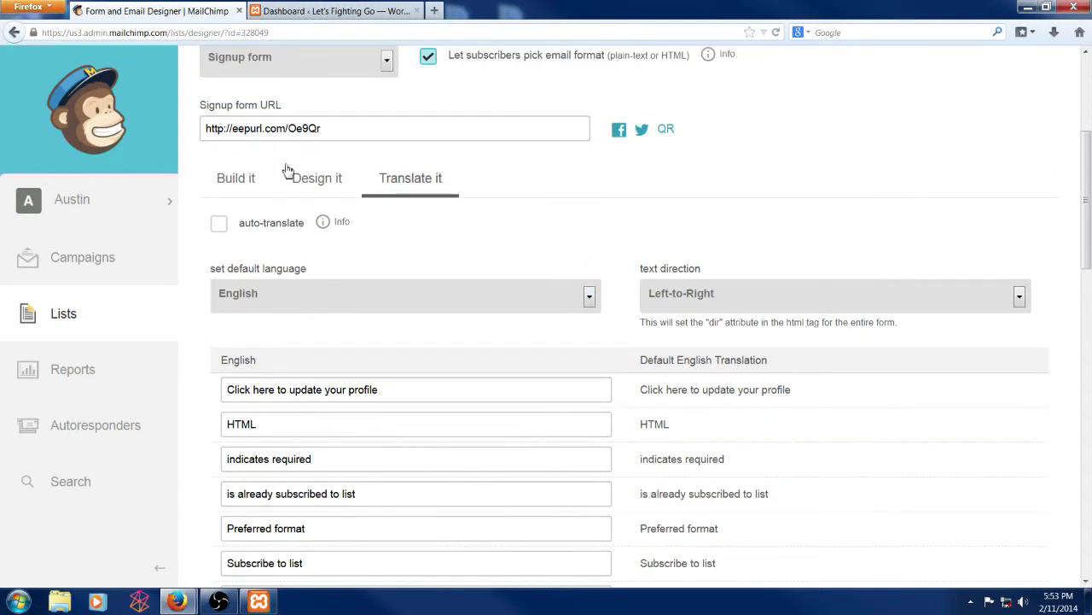
{"action": "left_click", "coordinate": [242, 191]}
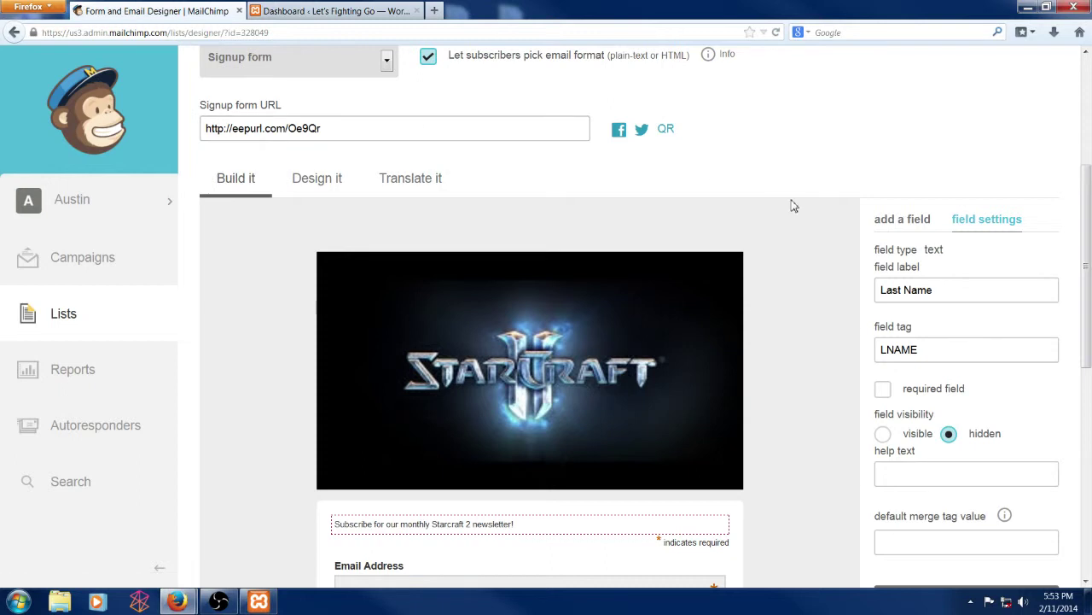
{"action": "scroll", "coordinate": [761, 176], "scroll_direction": "up", "scroll_amount": 2}
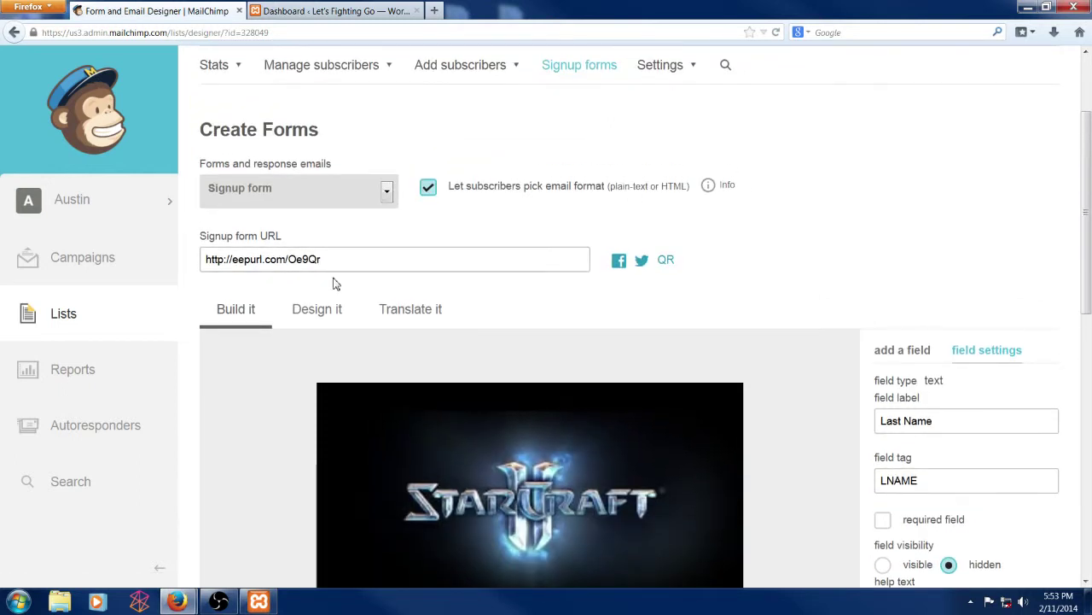
{"action": "left_click_drag", "start_coordinate": [322, 260], "coordinate": [185, 264]}
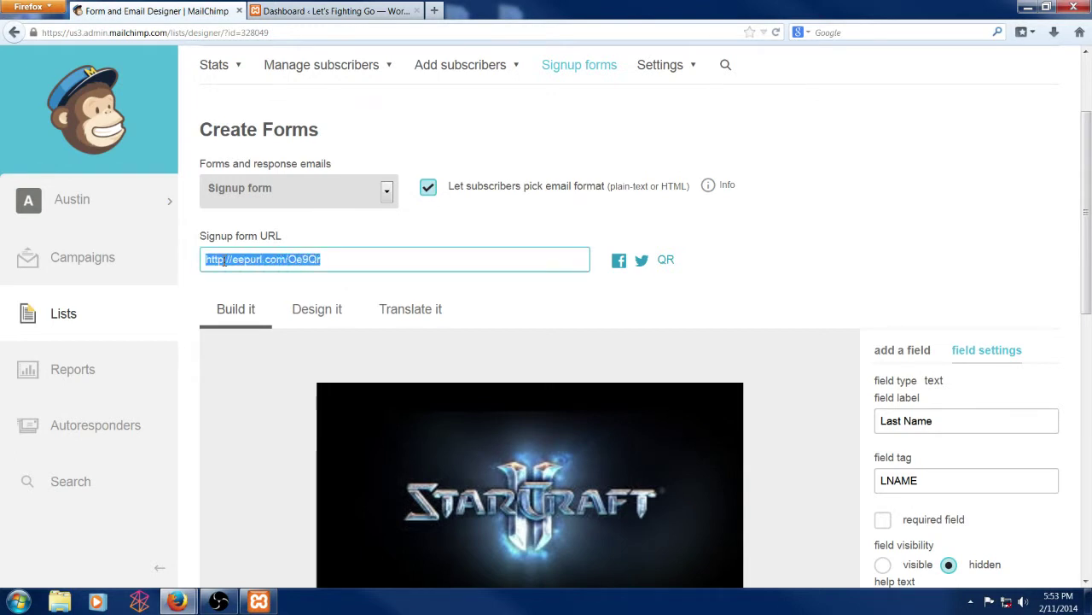
{"action": "right_click", "coordinate": [224, 261]}
{"action": "left_click", "coordinate": [281, 301]}
Step: Switch to the WordPress dashboard, open the front page for editing, and add the line "Click here to subscribe to our monthly newsletter!" below the existing text
{"action": "key", "text": "ctrl+Tab"}
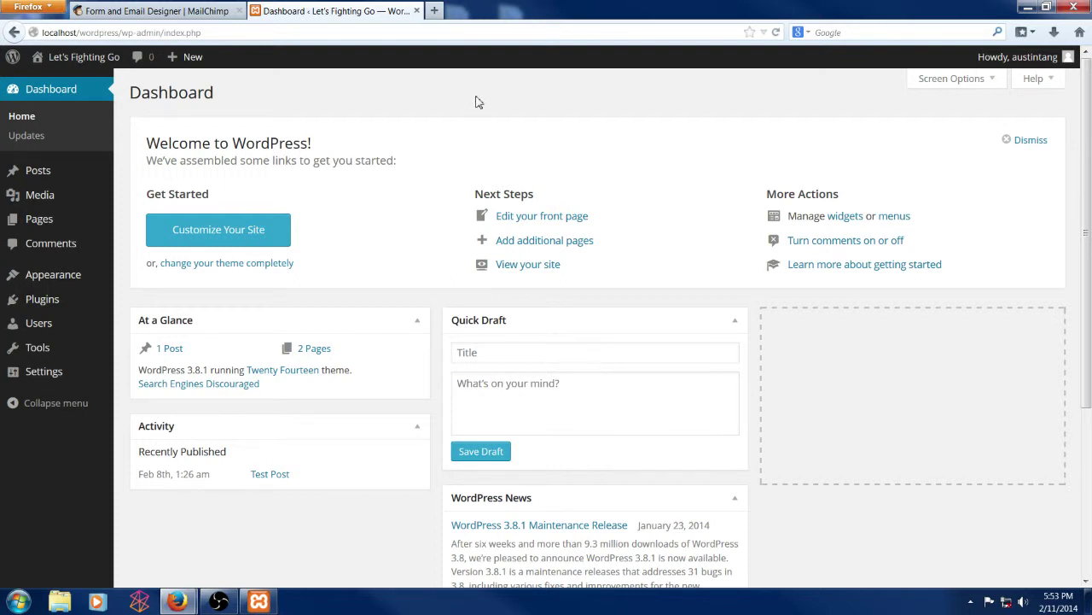
{"action": "left_click", "coordinate": [521, 219]}
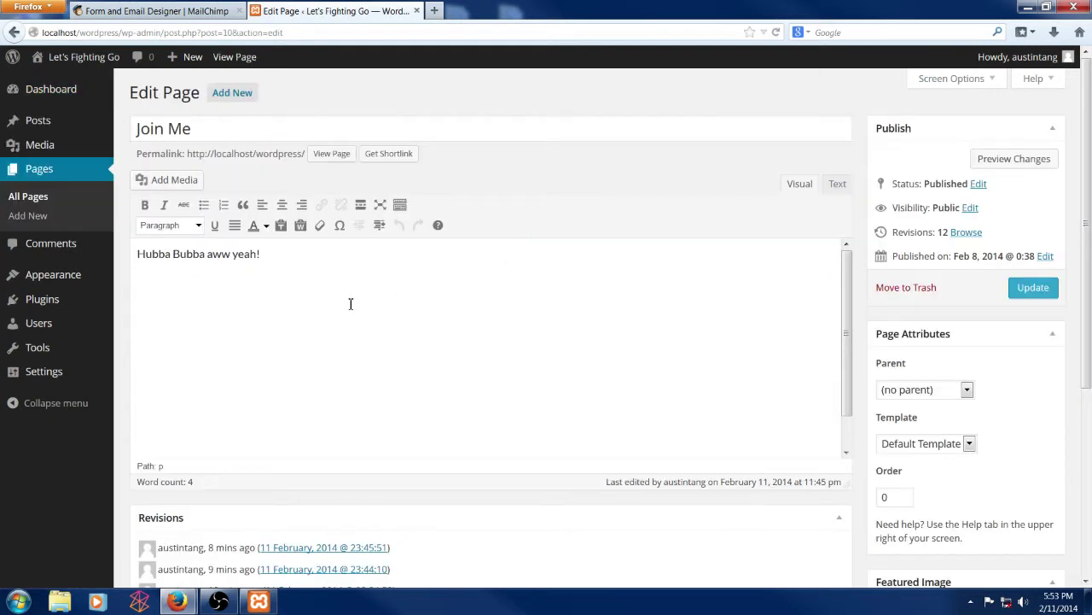
{"action": "left_click", "coordinate": [199, 325]}
{"action": "type", "text": "Su"}
{"action": "key", "text": "BackSpace"}
{"action": "key", "text": "BackSpace"}
{"action": "key", "text": "BackSpace"}
{"action": "type", "text": "Click here to subscribe"}
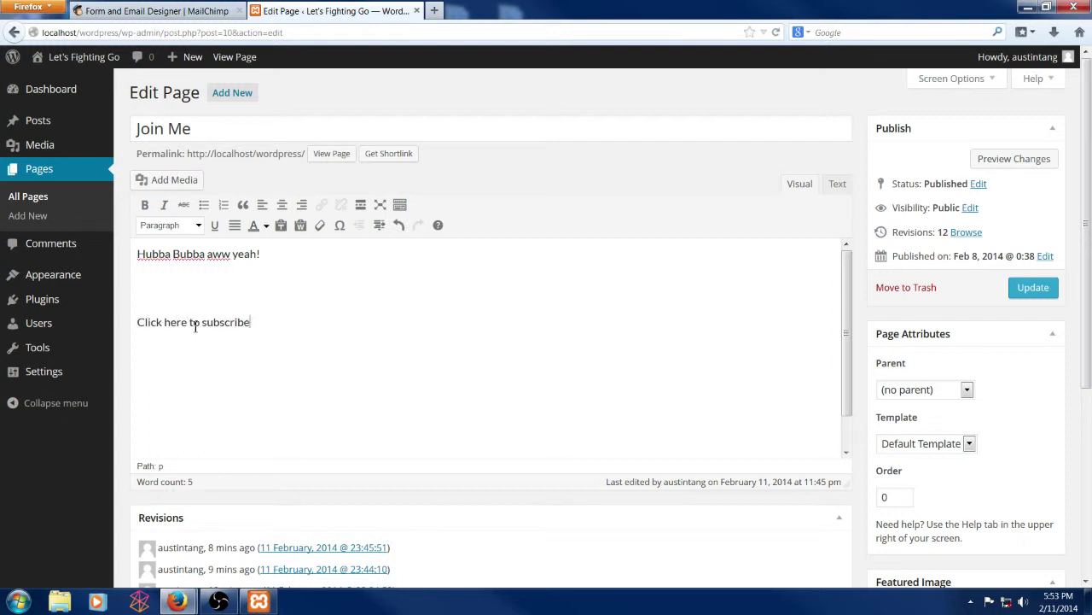
{"action": "type", "text": " to our monthly newsletter!"}
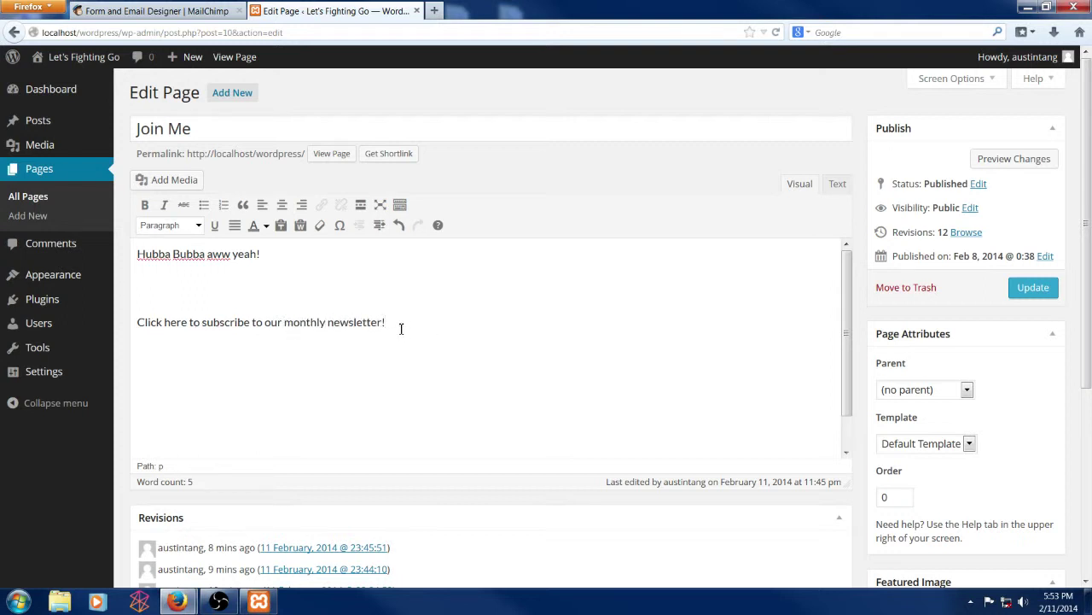
{"action": "left_click_drag", "start_coordinate": [401, 328], "coordinate": [137, 332]}
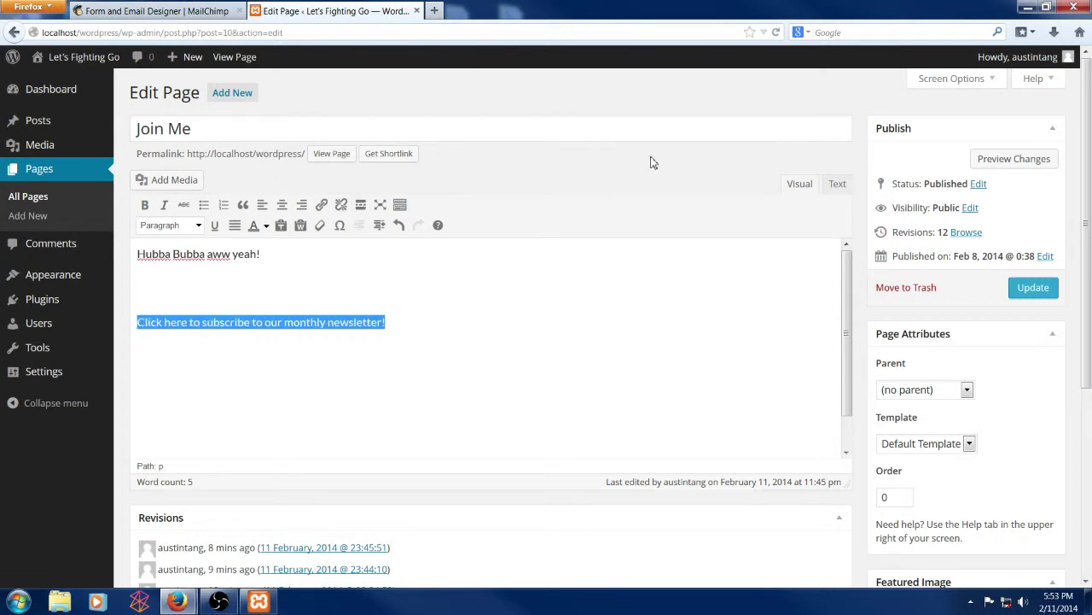
{"action": "left_click", "coordinate": [323, 205]}
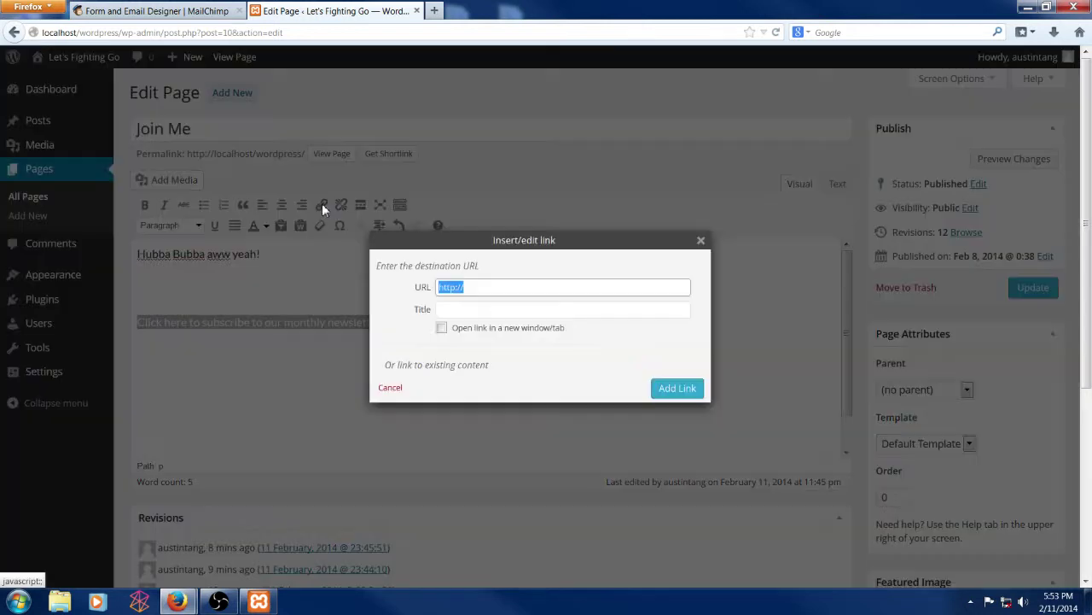
{"action": "right_click", "coordinate": [472, 288]}
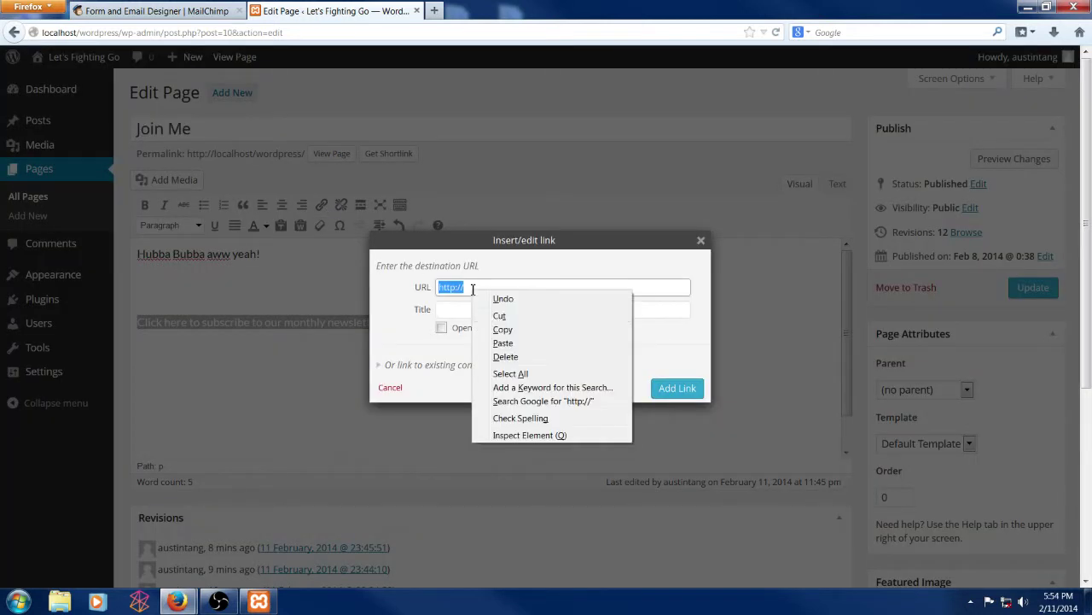
{"action": "left_click", "coordinate": [504, 347]}
{"action": "left_click", "coordinate": [442, 329]}
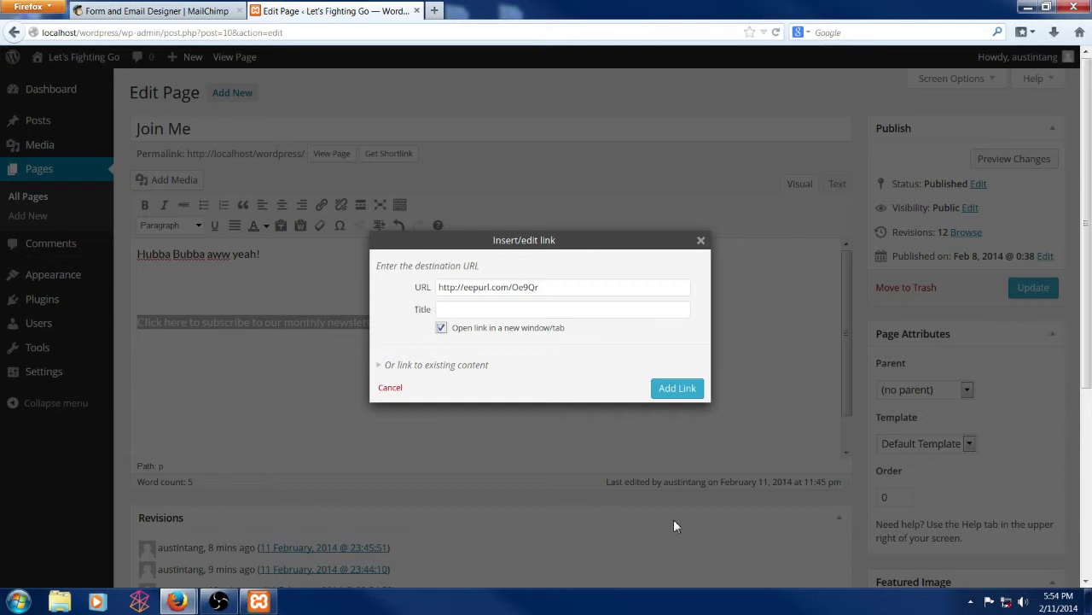
{"action": "left_click", "coordinate": [673, 390]}
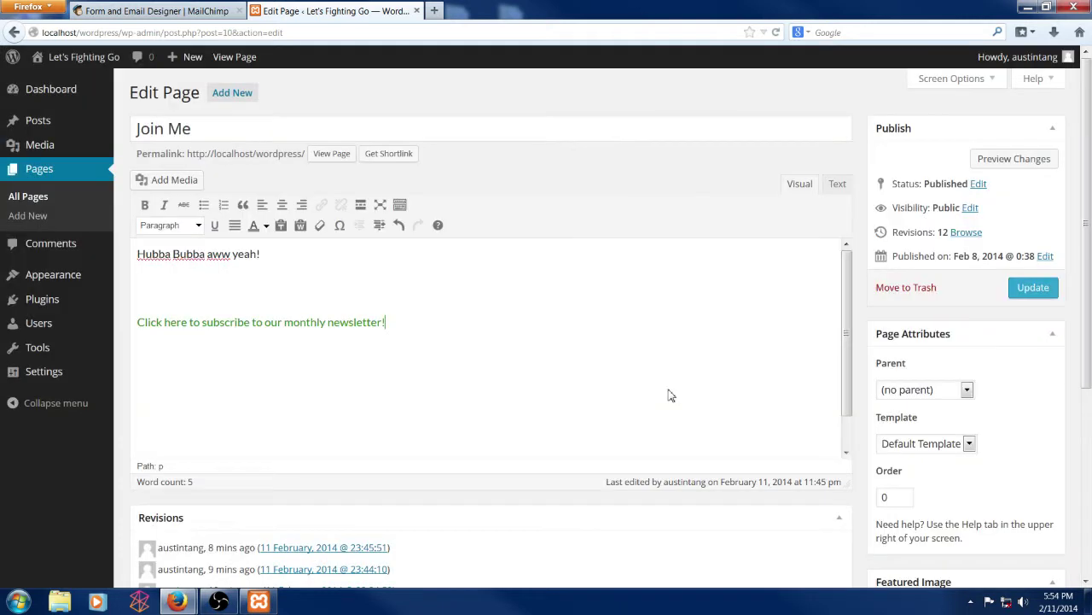
Step: Update the Join Me page, then visit the site and follow the newsletter subscription link
{"action": "left_click", "coordinate": [1033, 288]}
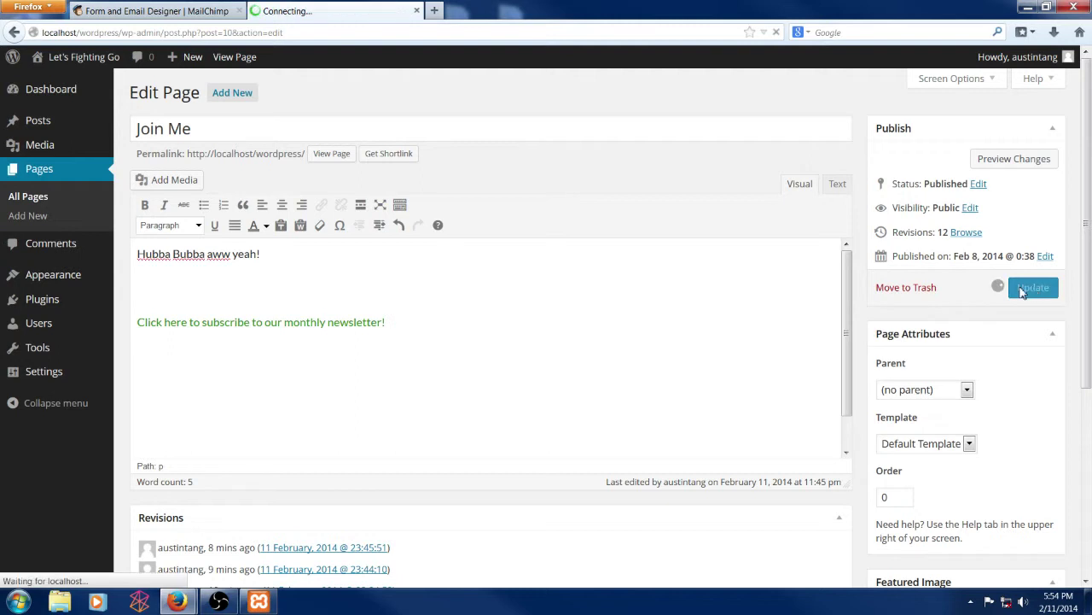
{"action": "left_click", "coordinate": [94, 60]}
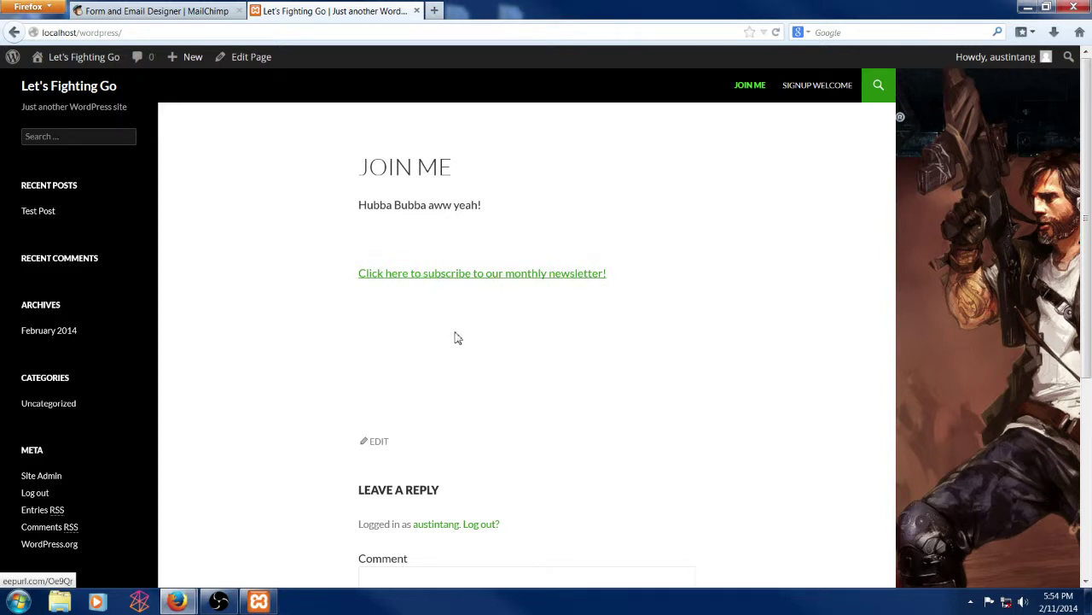
{"action": "left_click", "coordinate": [453, 278]}
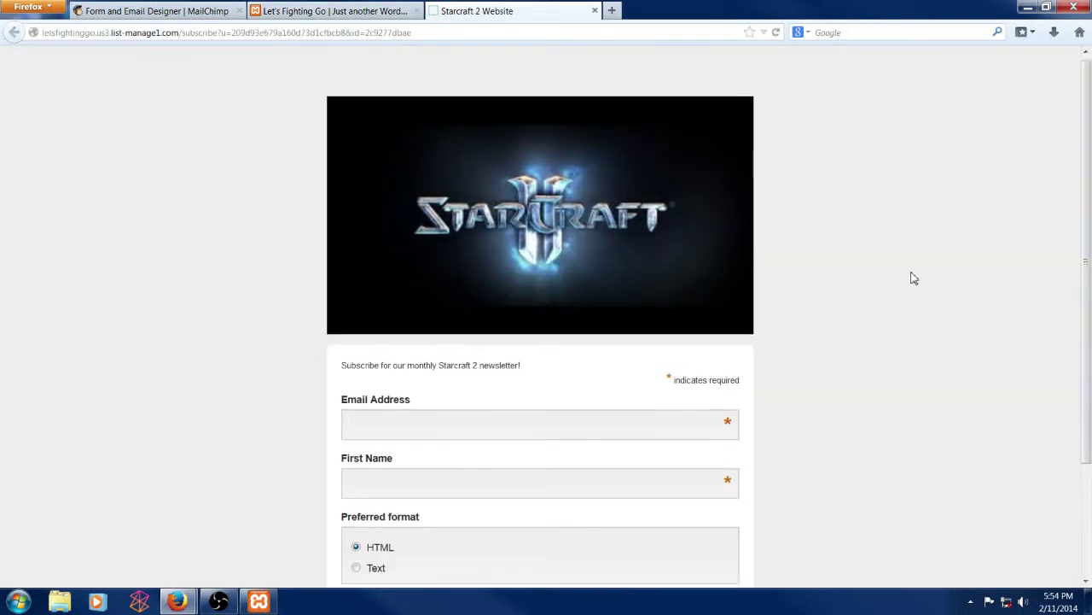
Step: Examine the live signup form's header image, email and first name fields, and preferred format options
{"action": "scroll", "coordinate": [854, 282], "scroll_direction": "down", "scroll_amount": 1}
{"action": "scroll", "coordinate": [683, 341], "scroll_direction": "up", "scroll_amount": 1}
{"action": "left_click", "coordinate": [434, 419]}
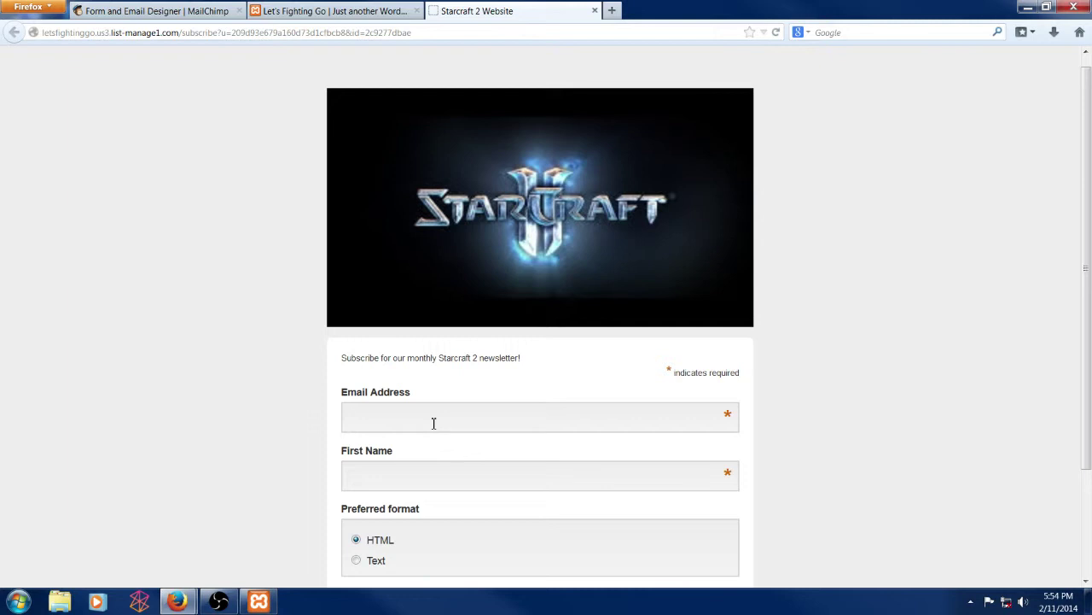
{"action": "scroll", "coordinate": [434, 424], "scroll_direction": "down", "scroll_amount": 1}
{"action": "left_click", "coordinate": [433, 421]}
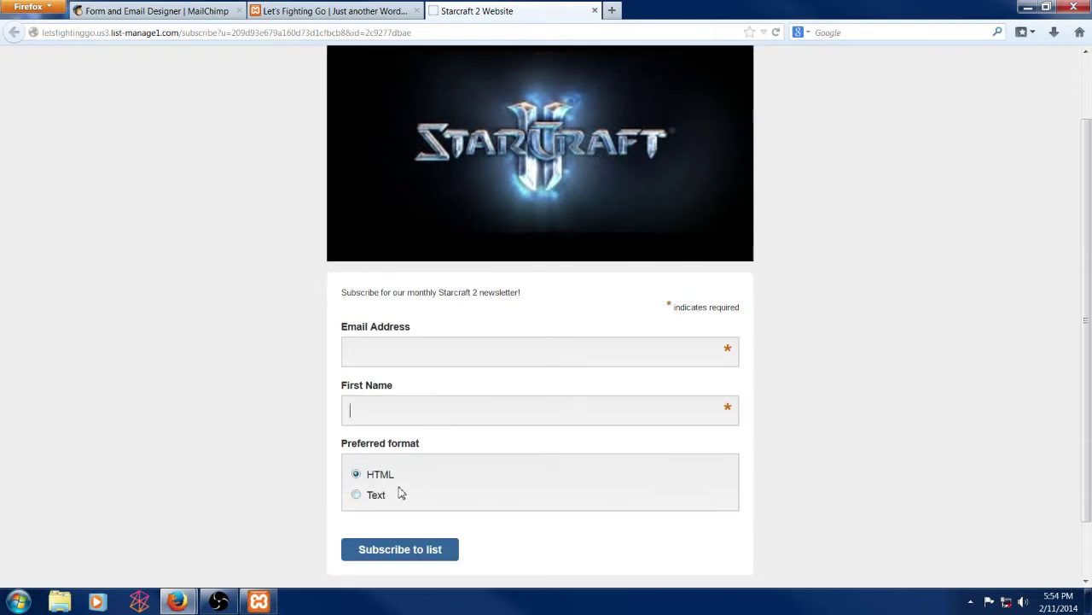
{"action": "scroll", "coordinate": [885, 219], "scroll_direction": "up", "scroll_amount": 1}
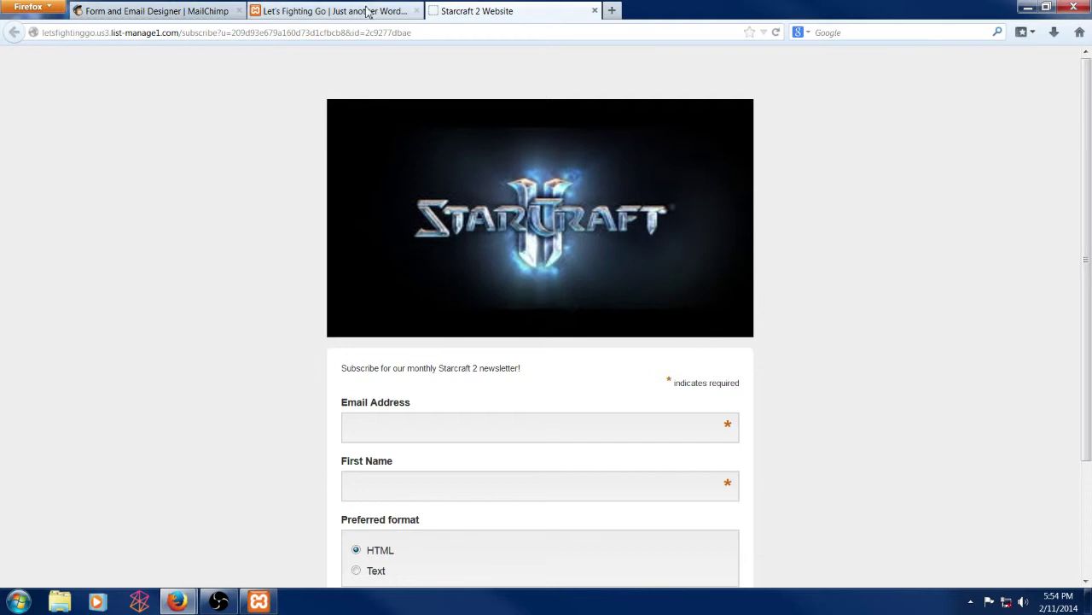
Step: Switch back to MailChimp and open the overview of mailing lists
{"action": "left_click", "coordinate": [167, 15]}
{"action": "left_click", "coordinate": [69, 315]}
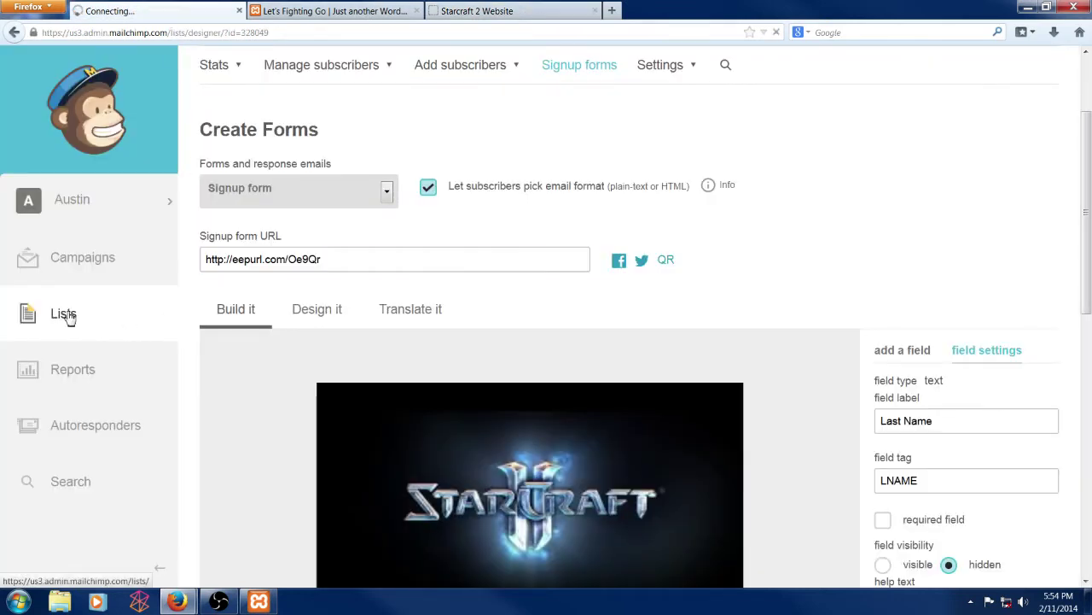